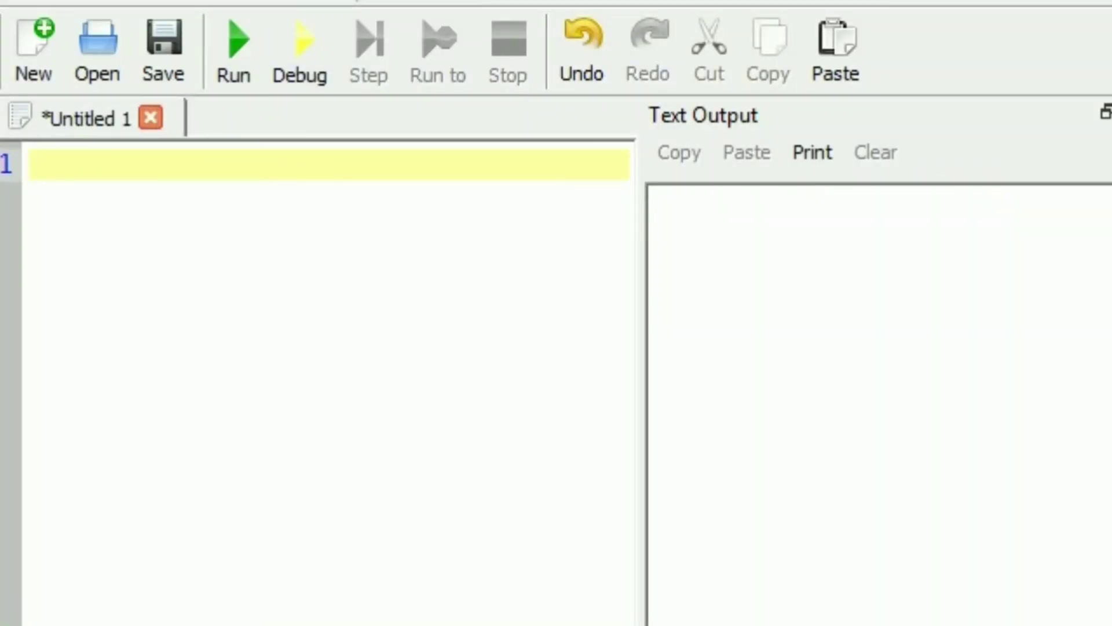
- Place the caret on the first line of the empty Untitled 1 program
left_click(109, 170)
type("IN")
type("PUT")
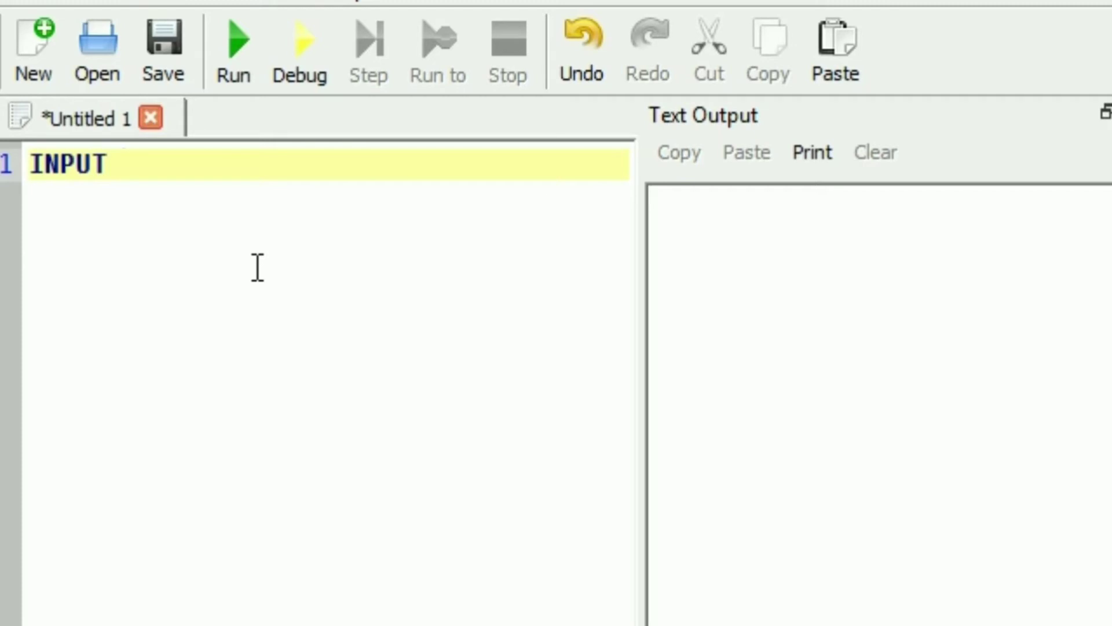
type(" Name")
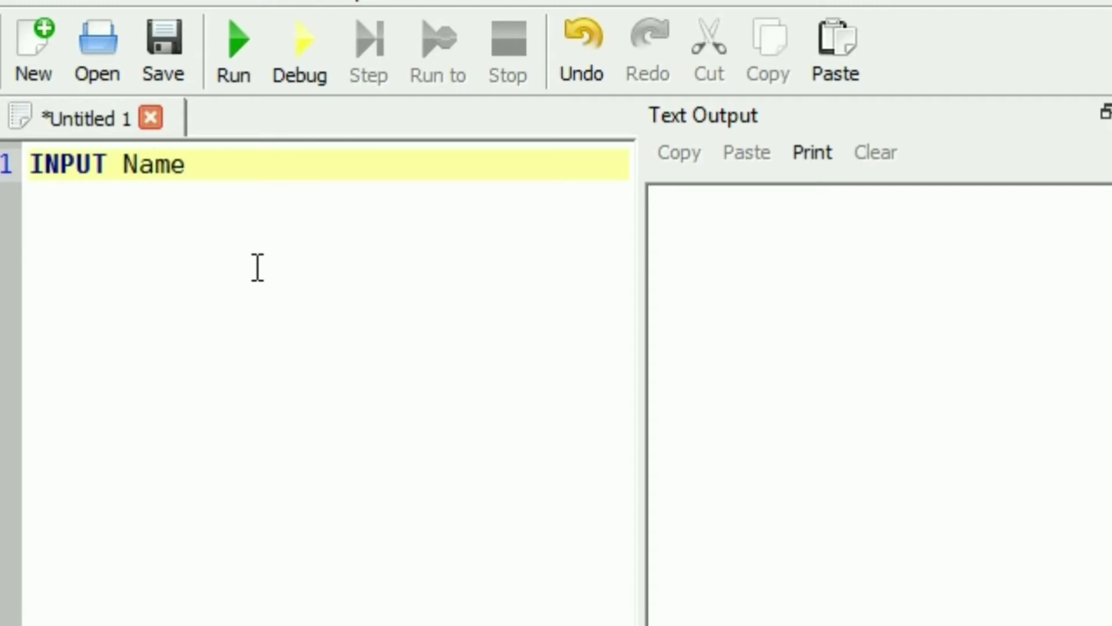
type("$")
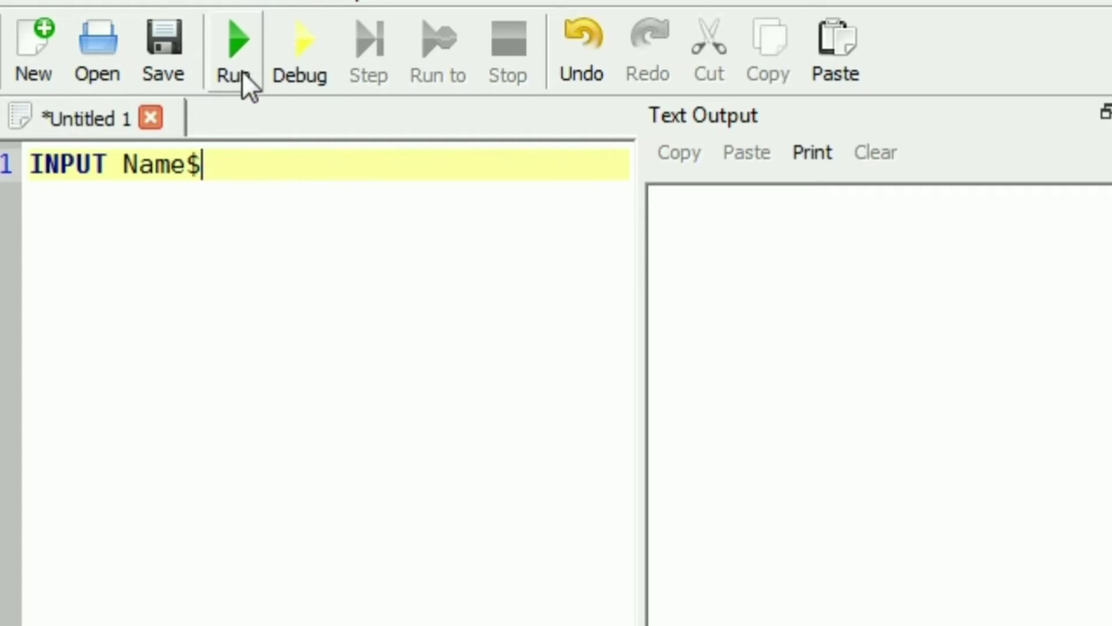
- Run the one-line INPUT Name$ program
left_click(237, 54)
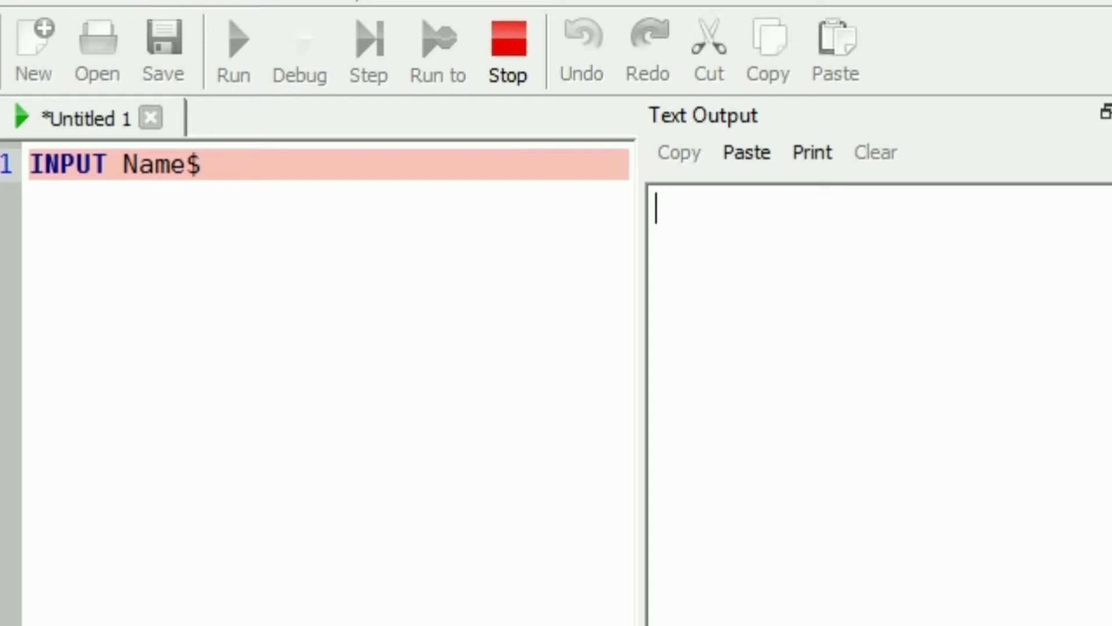
- Add the prompt "ENTER YOUR NAME " to the input line and test it with Ramesh
left_click(508, 52)
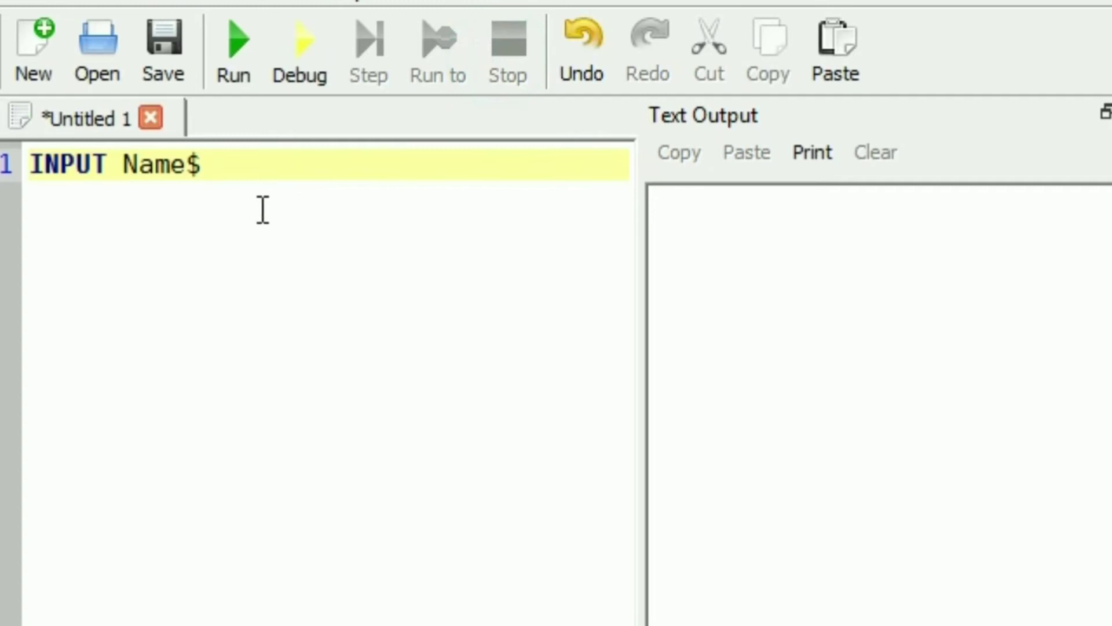
left_click(124, 170)
type("\"ENTER YOUR NAME \",")
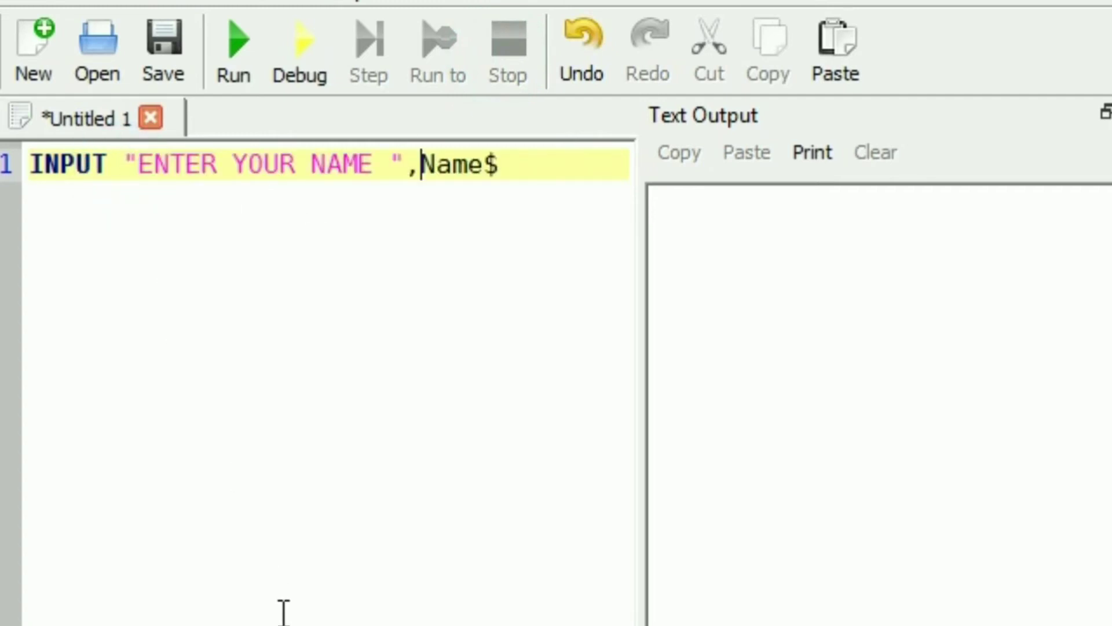
left_click(227, 52)
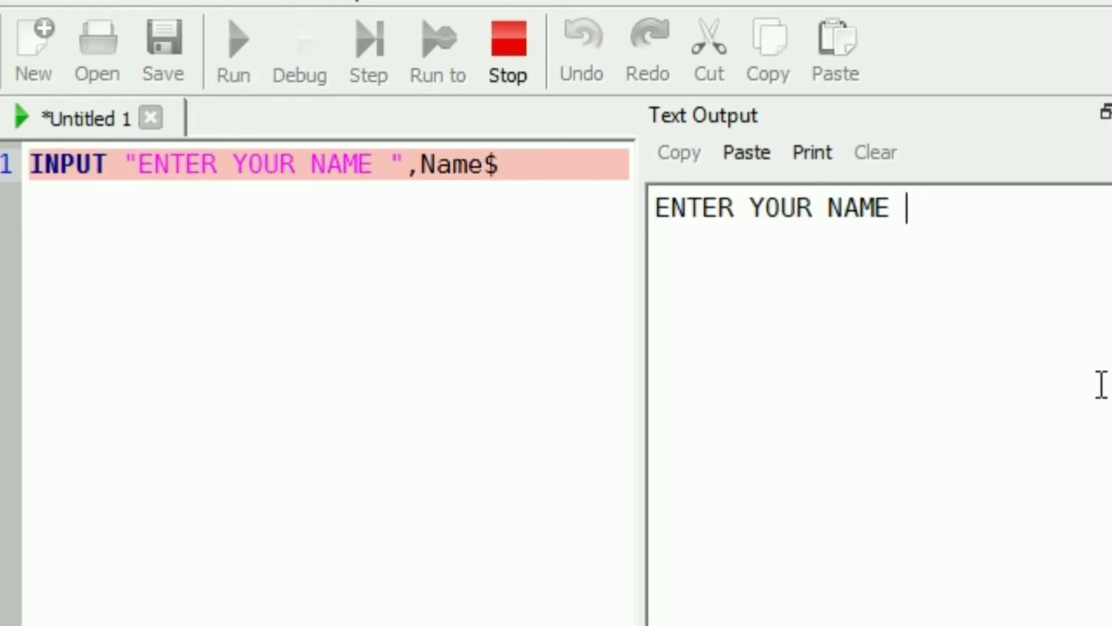
type("R")
type("amesh")
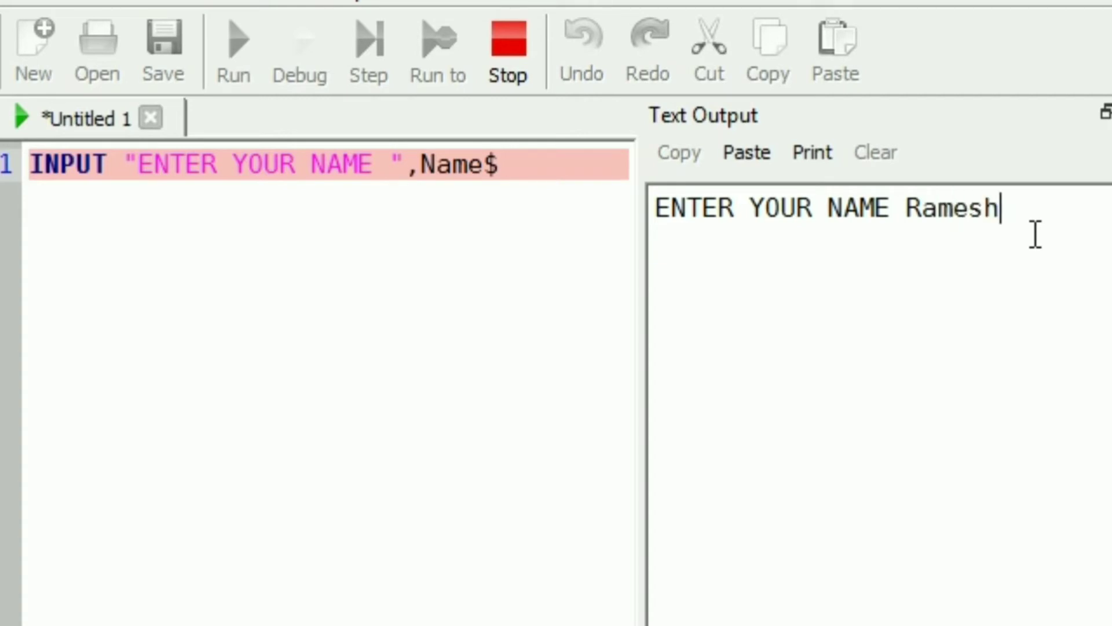
key("Return")
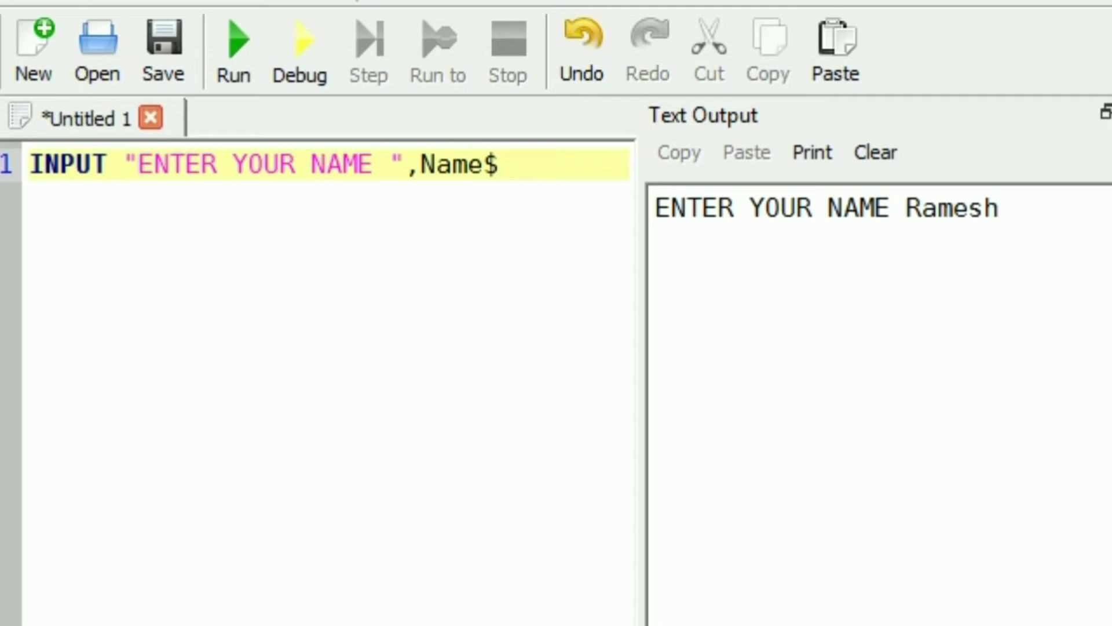
- Add PRINT NAME$;"-You are good boy" as line 2 and run it with Ramesh
left_click(483, 179)
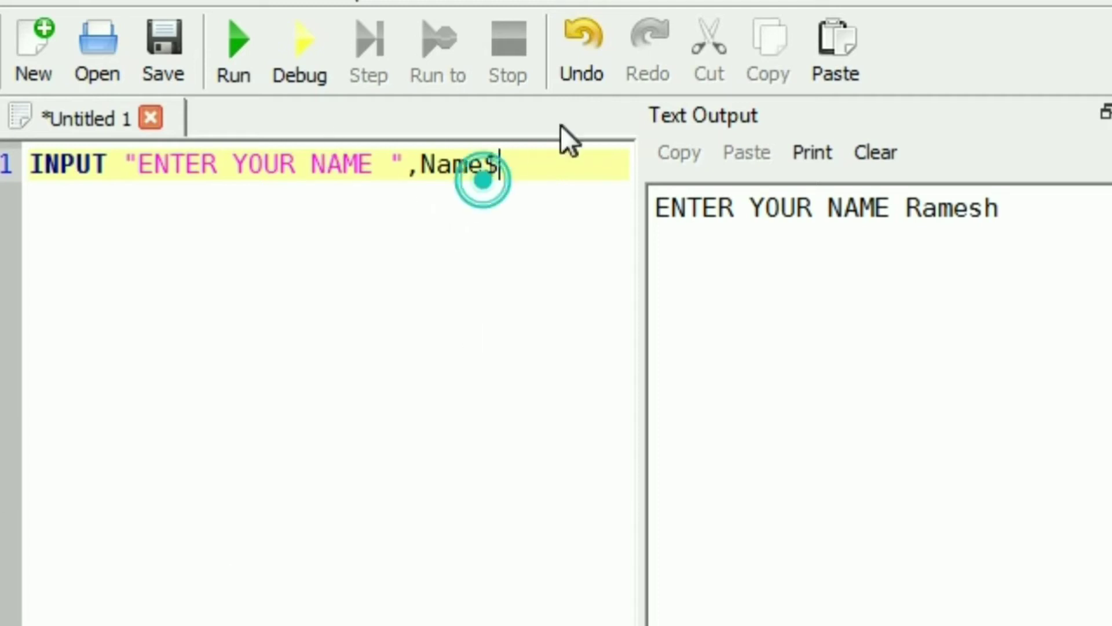
key("Return")
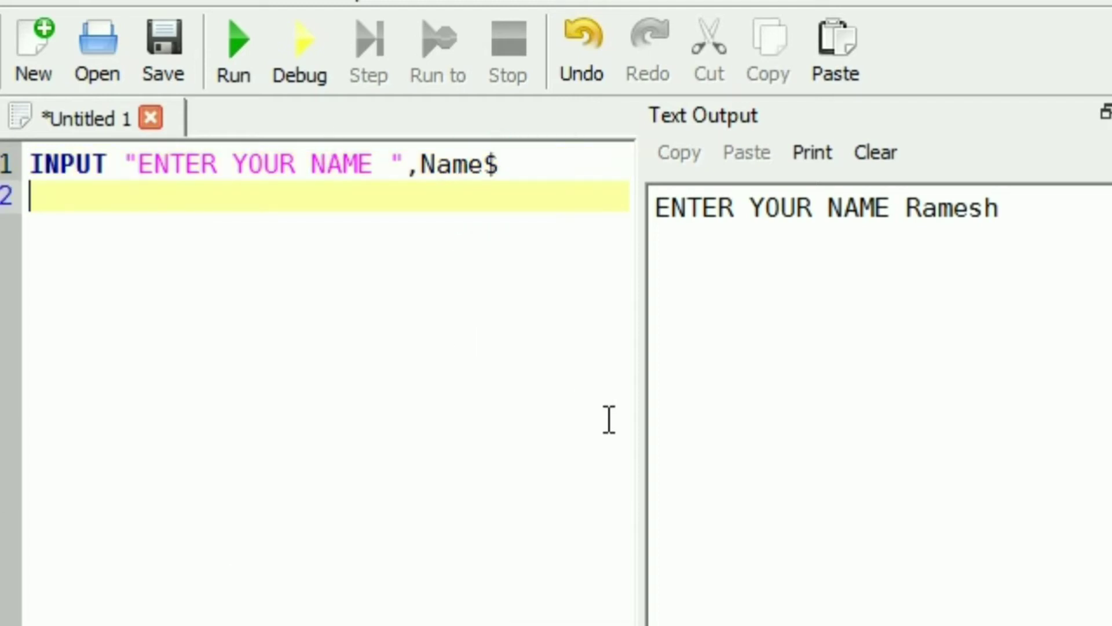
type("PRINT NAME$;\"-You are good boy\"")
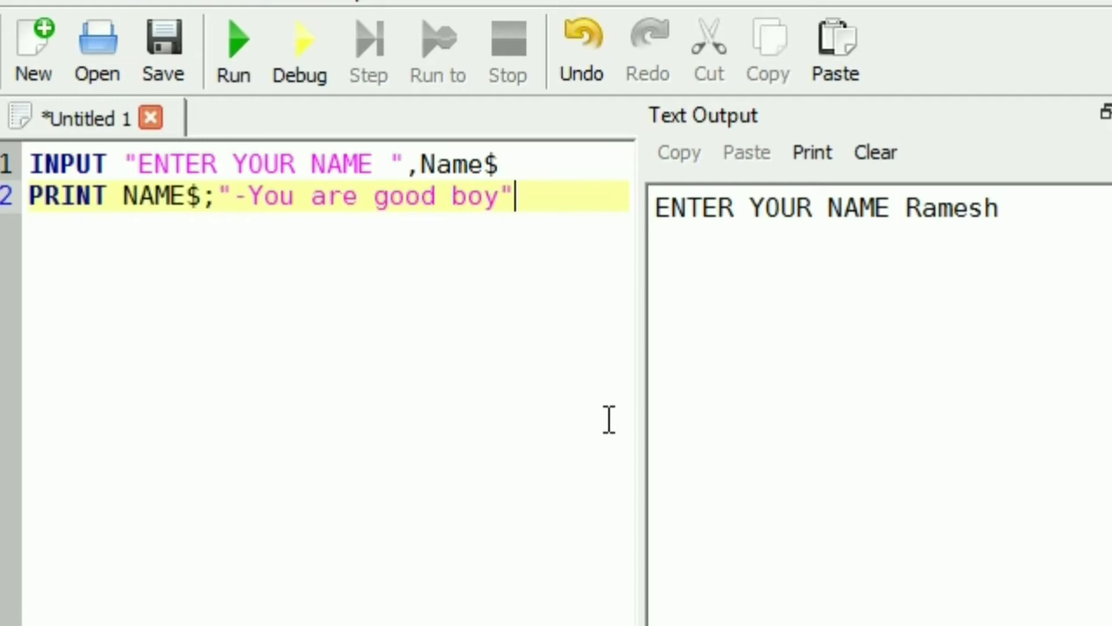
key("Return")
left_click(231, 42)
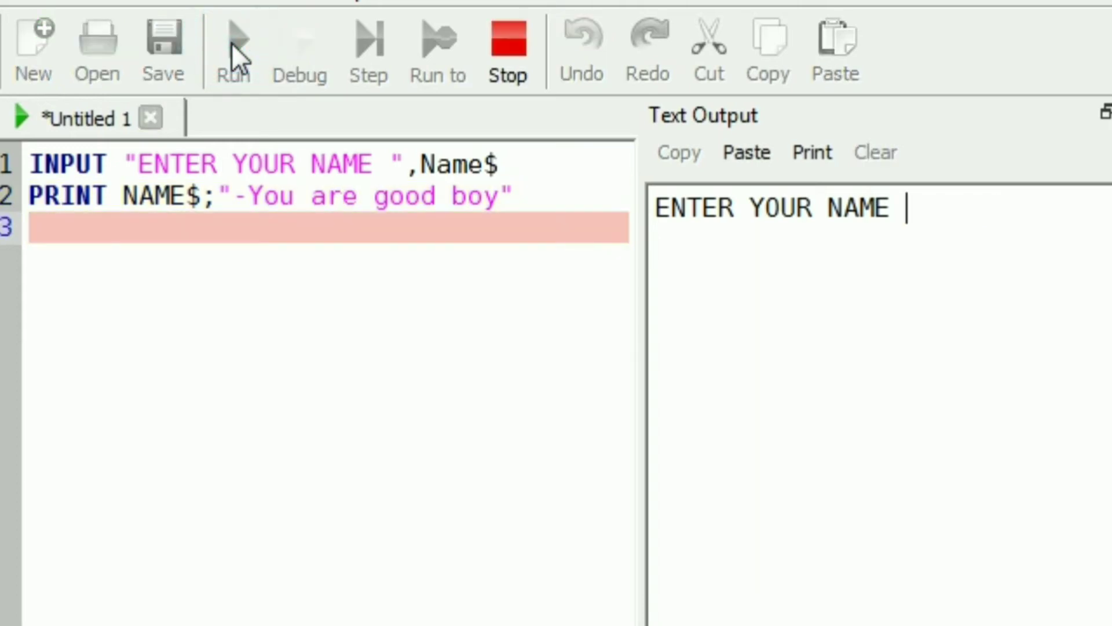
type("R")
type("amesh")
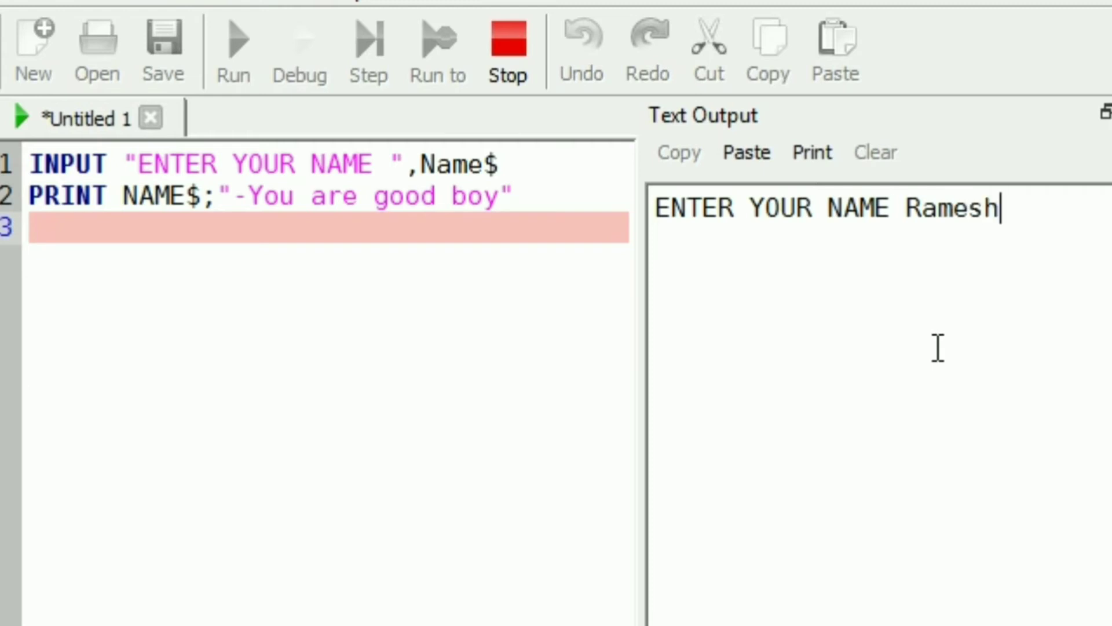
key("Return")
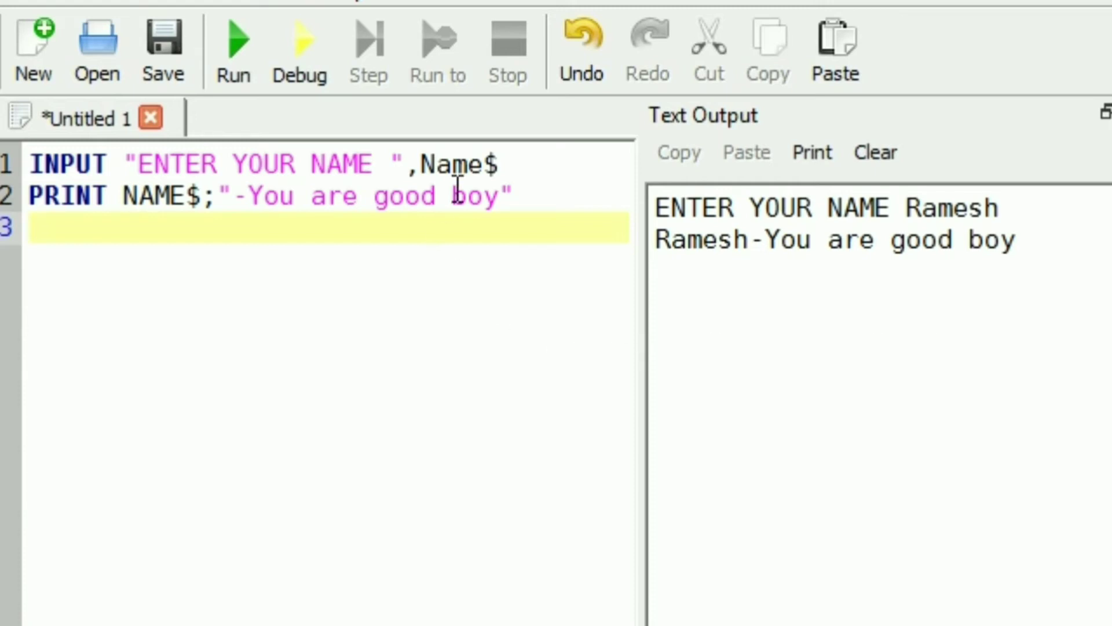
- Insert a CLS line between input and print, test with Ramesh, and add a line after line 3
left_click(565, 162)
key("Return")
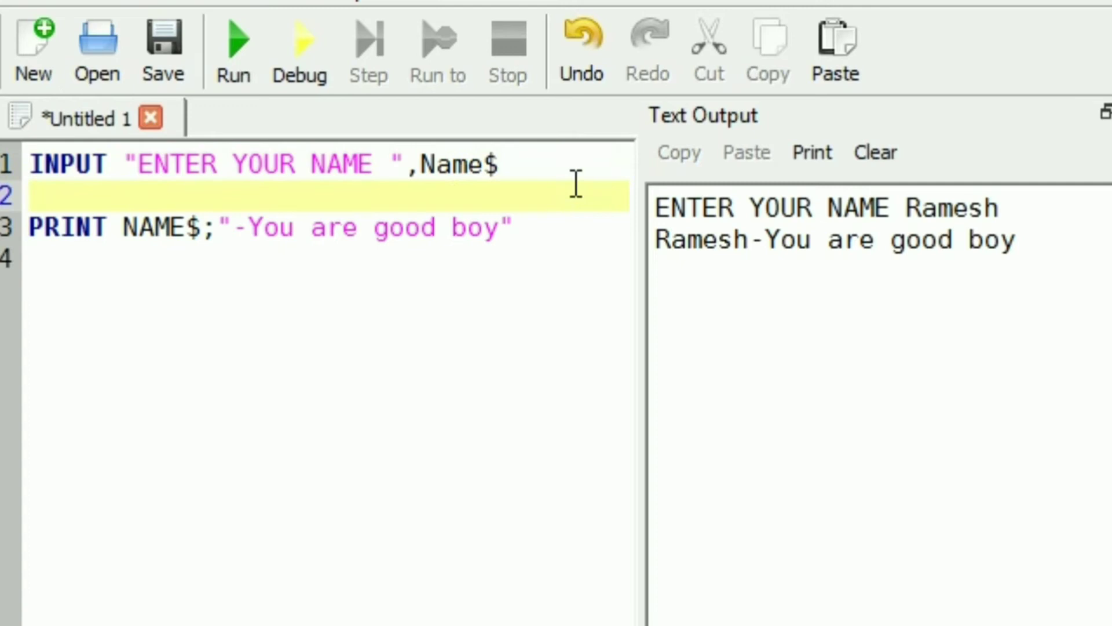
type("CL")
type("S")
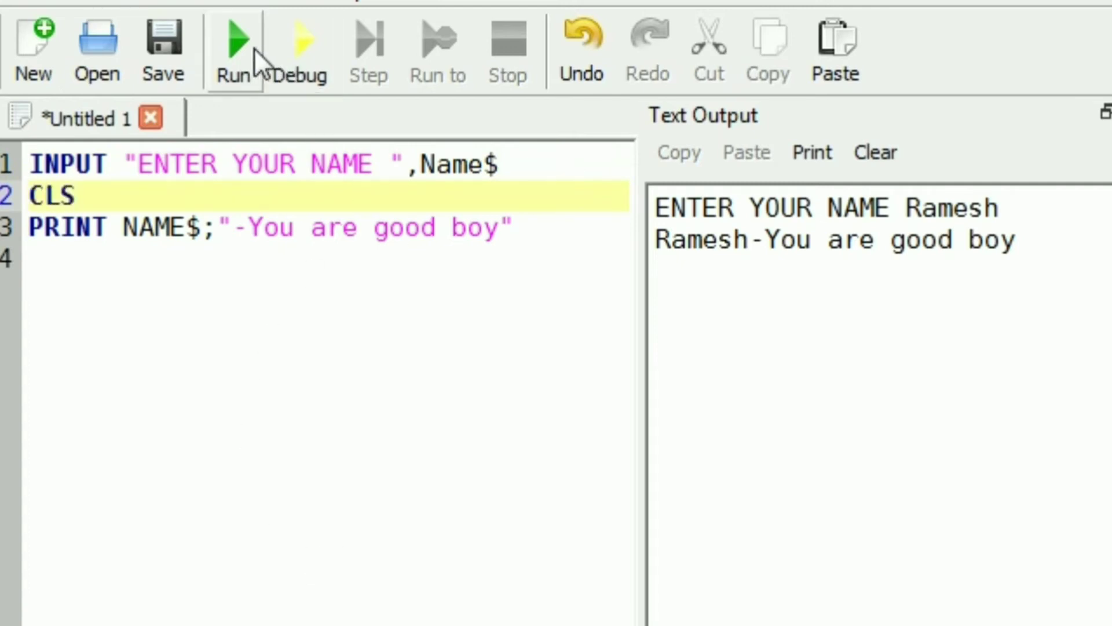
left_click(244, 50)
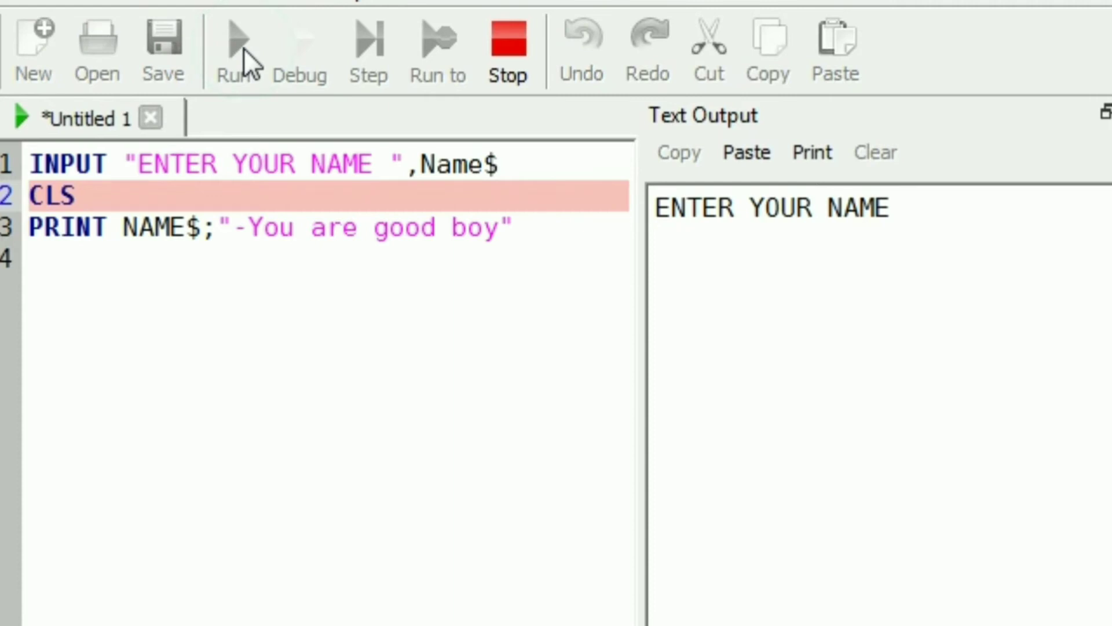
type("R")
type("amesh")
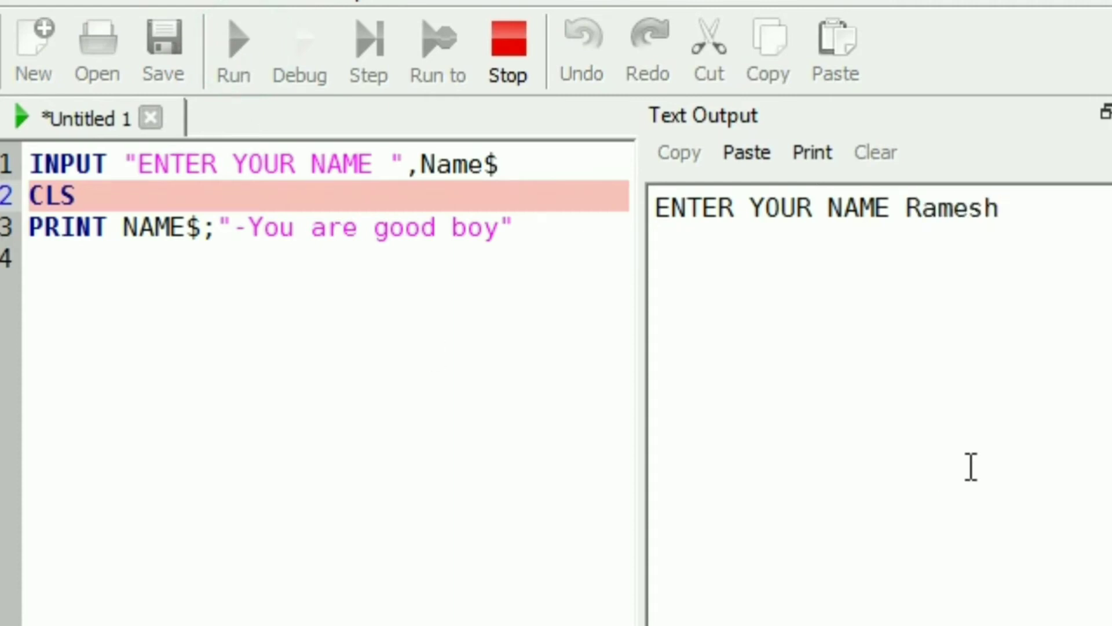
key("Return")
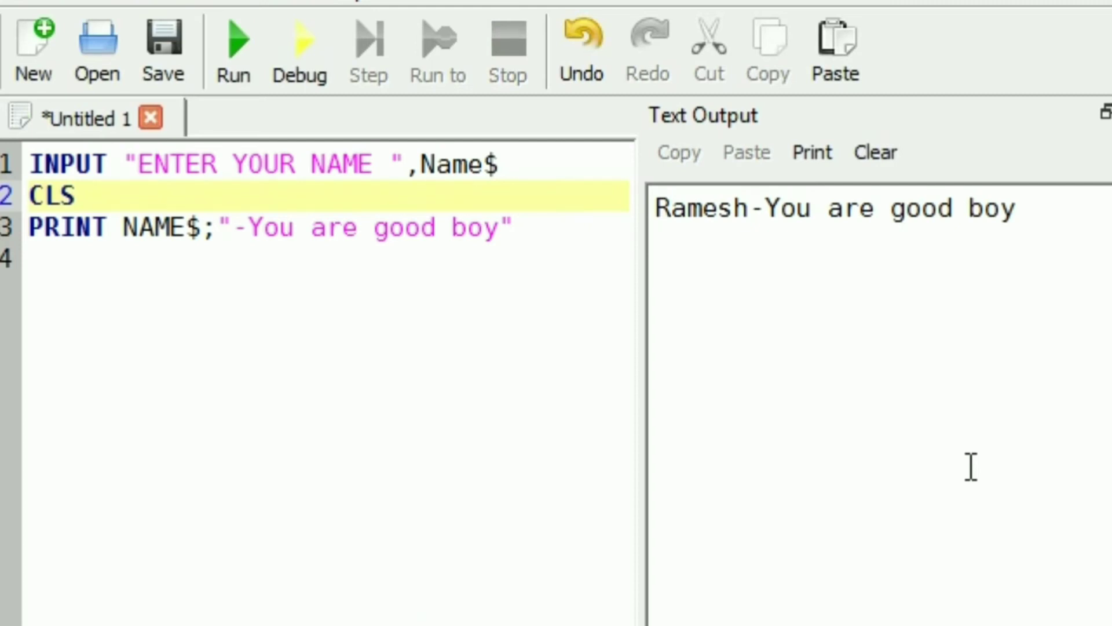
left_click(590, 235)
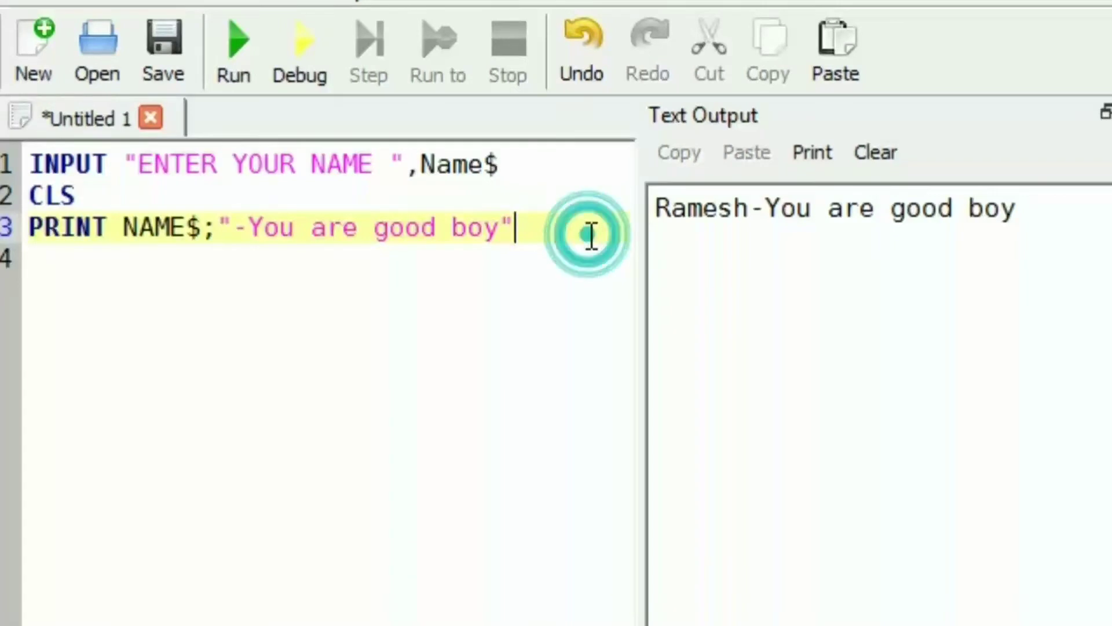
key("Return")
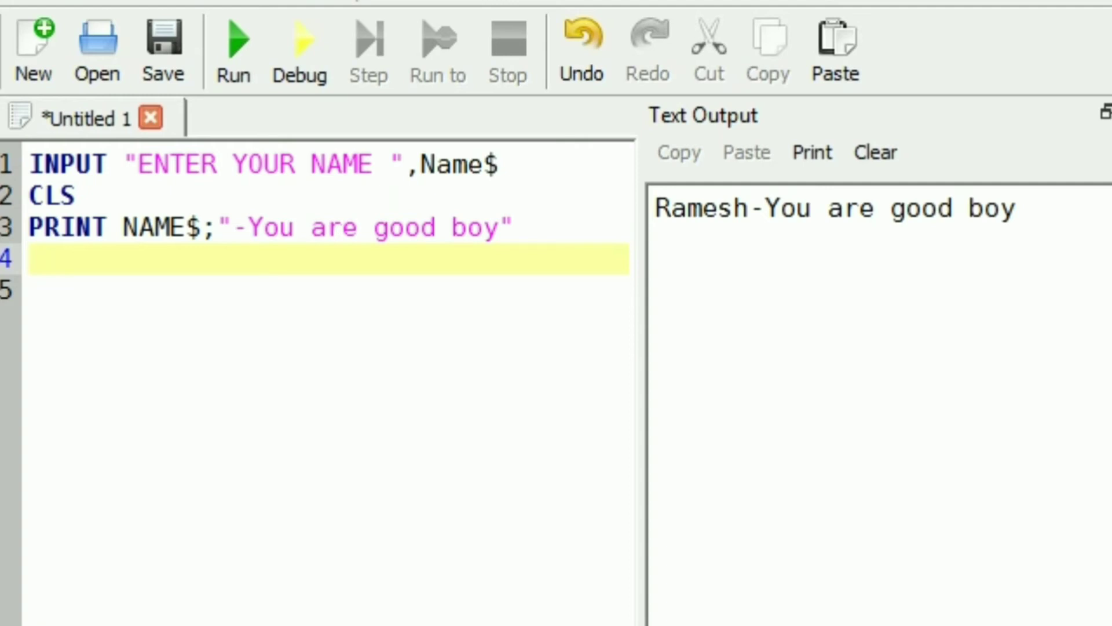
- Add print lines: dashed divider, 'I can do addition for you', 'You tell me two numbers', divider
left_click(61, 266)
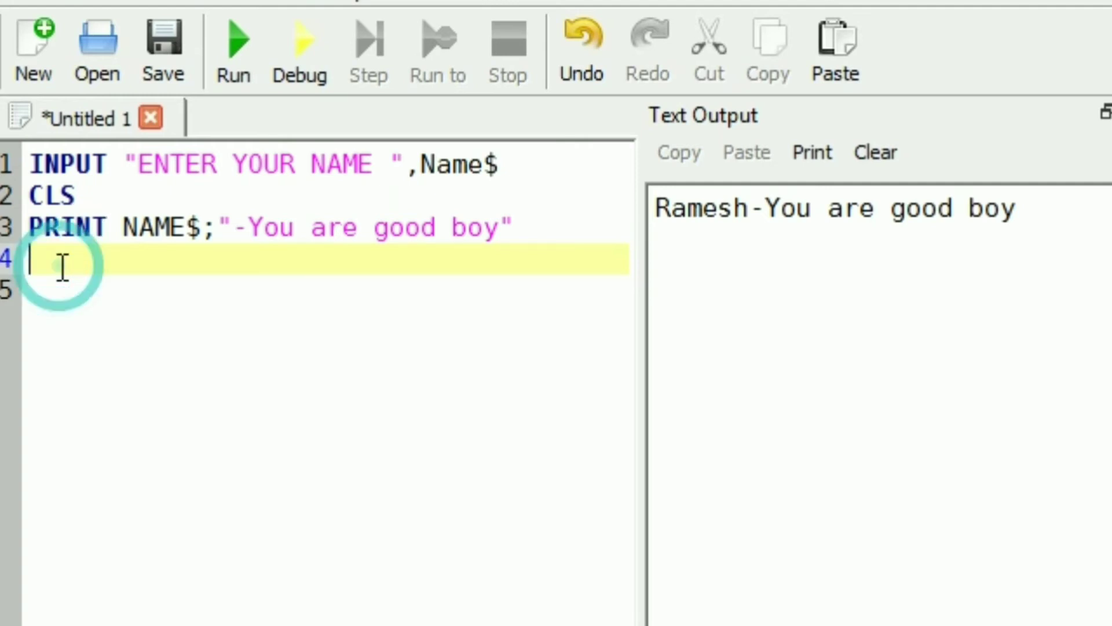
type("print\"-----------------------\"")
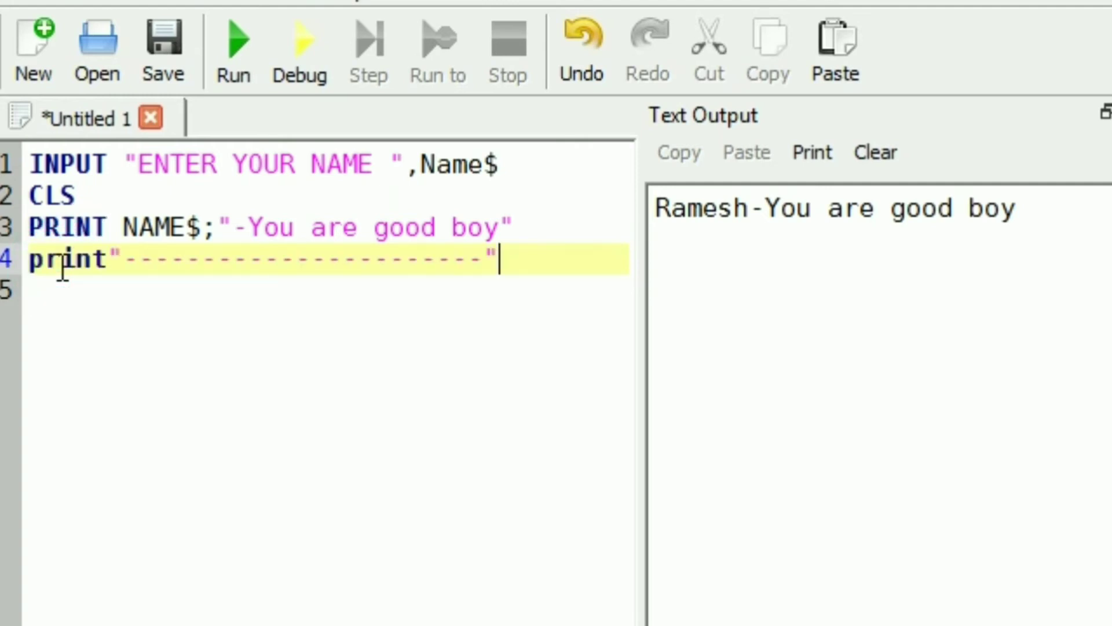
key("Return")
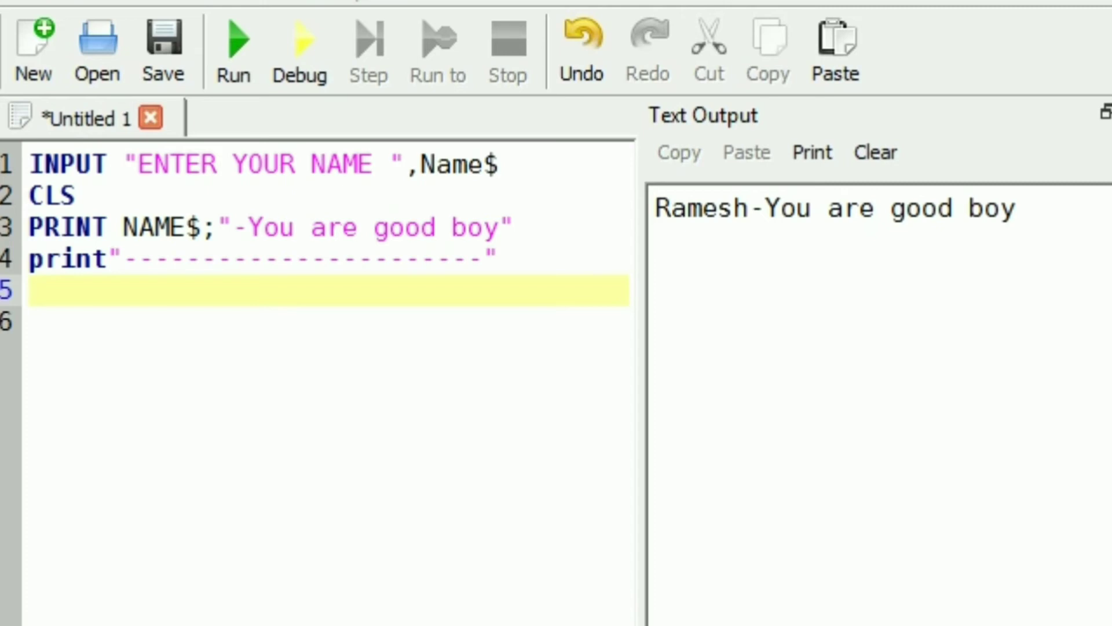
left_click(78, 296)
type("print\"I can do addition for you \"")
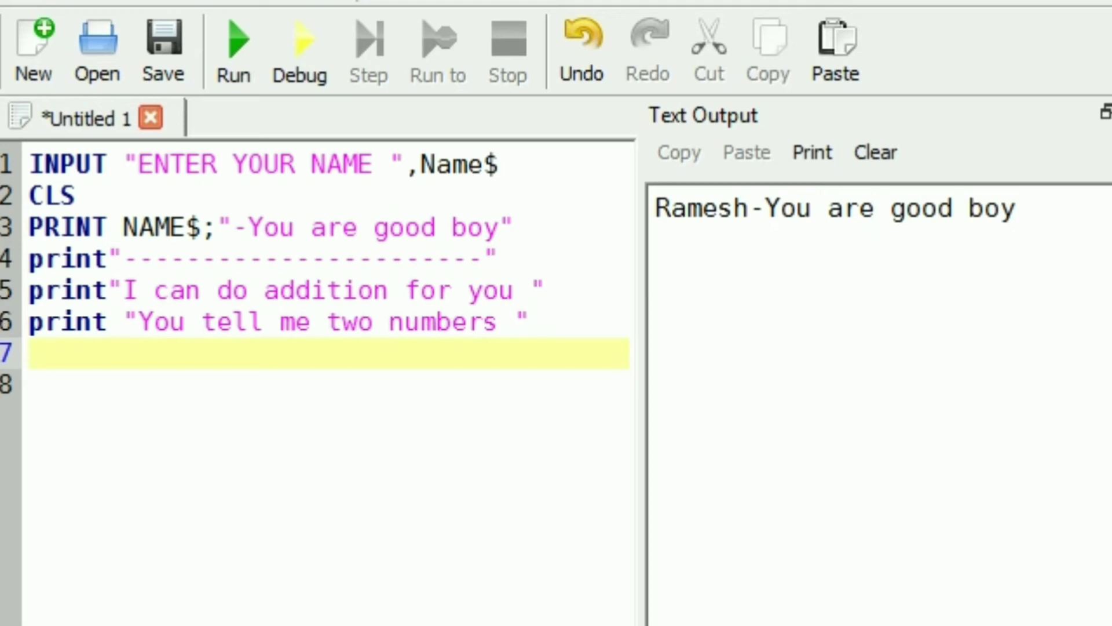
left_click(63, 352)
type("print\"-----------------------\" INPUT \"First Number \", a INPUT \"Second Number \", b print \"-----------------------\"")
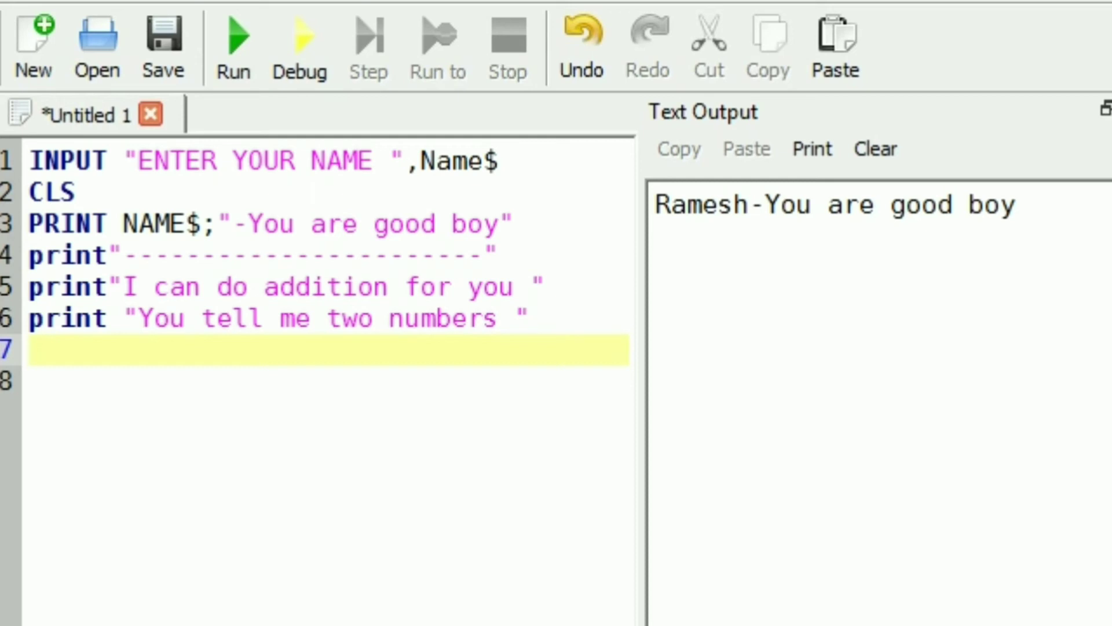
left_click(544, 323)
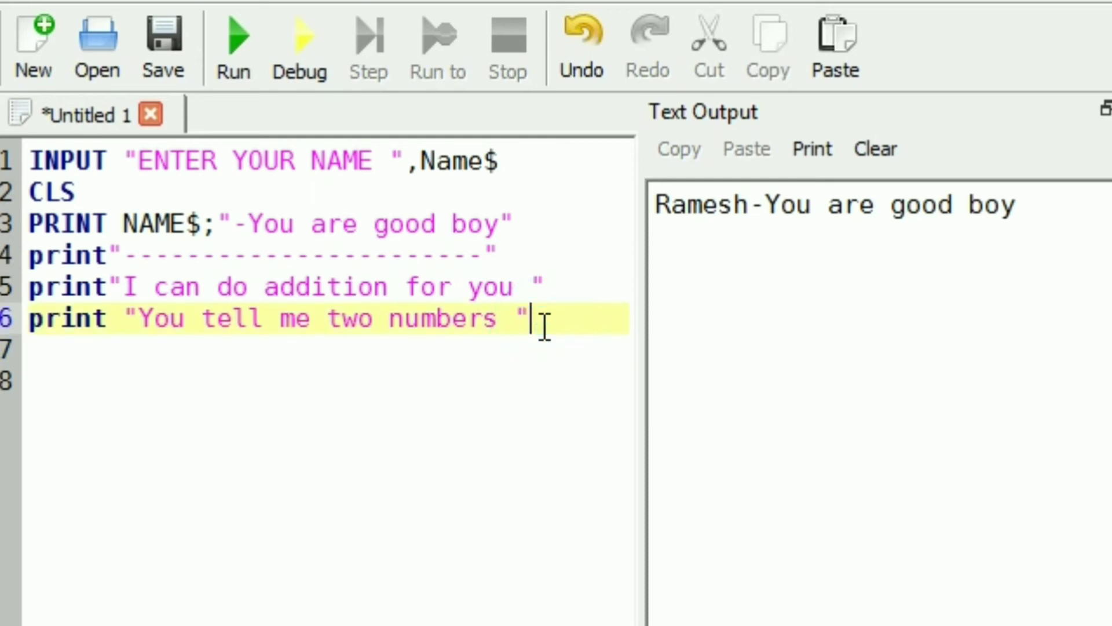
key("Return")
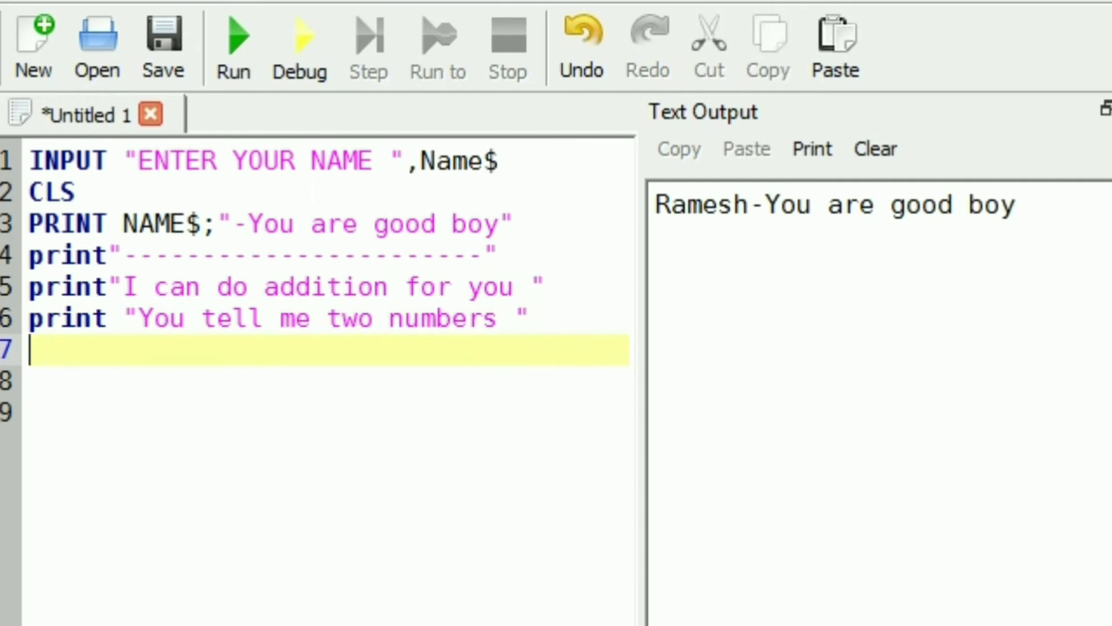
type("print\"-----------------------\"")
key("Return")
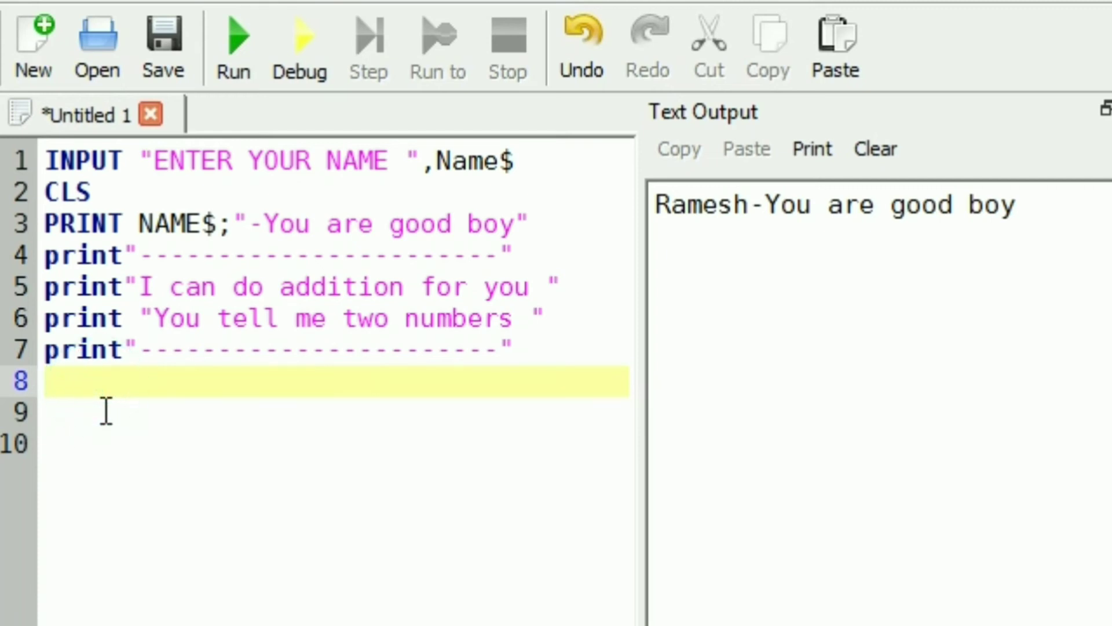
type("INPUT \"First Number \", a")
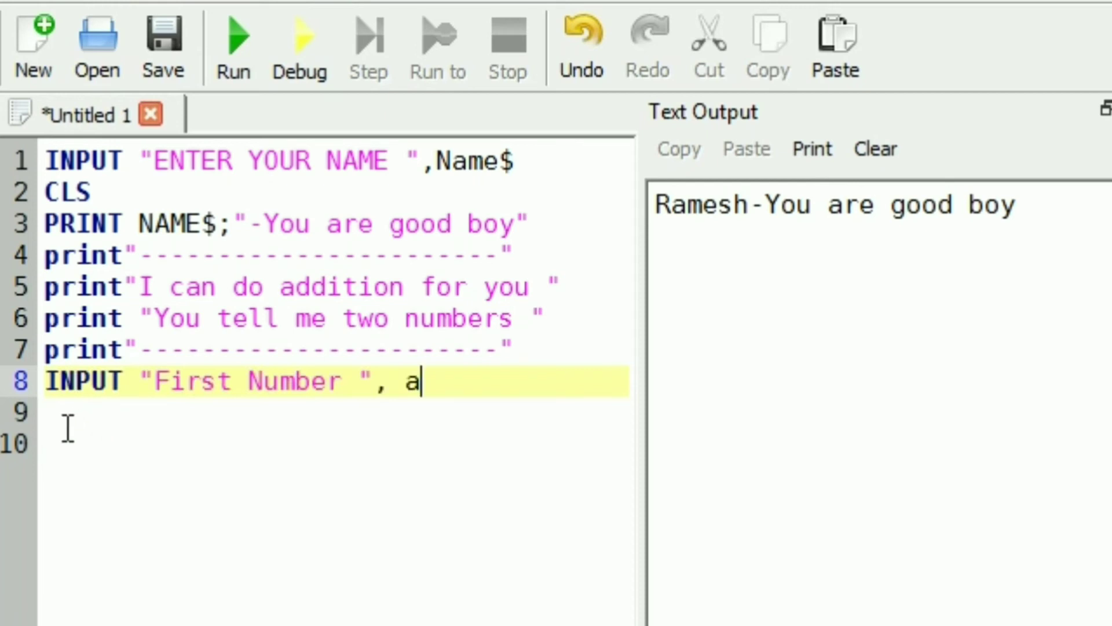
- Add INPUT "First Number ", a and INPUT "Second Number ", b, then a dashed divider
left_click(65, 424)
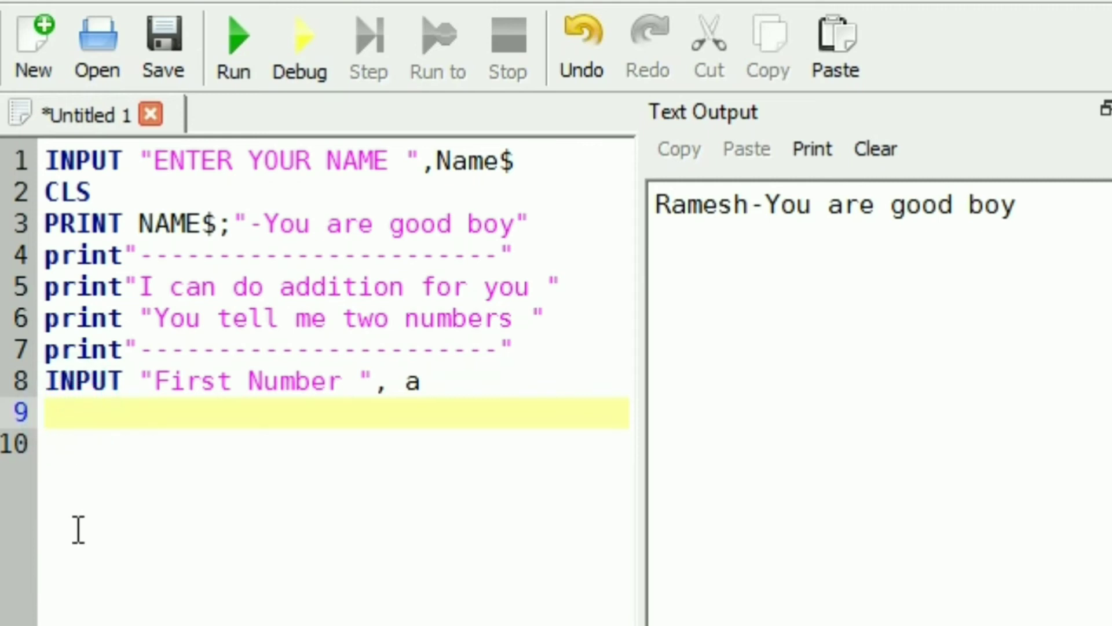
type("INPUT \"Second Number \", b")
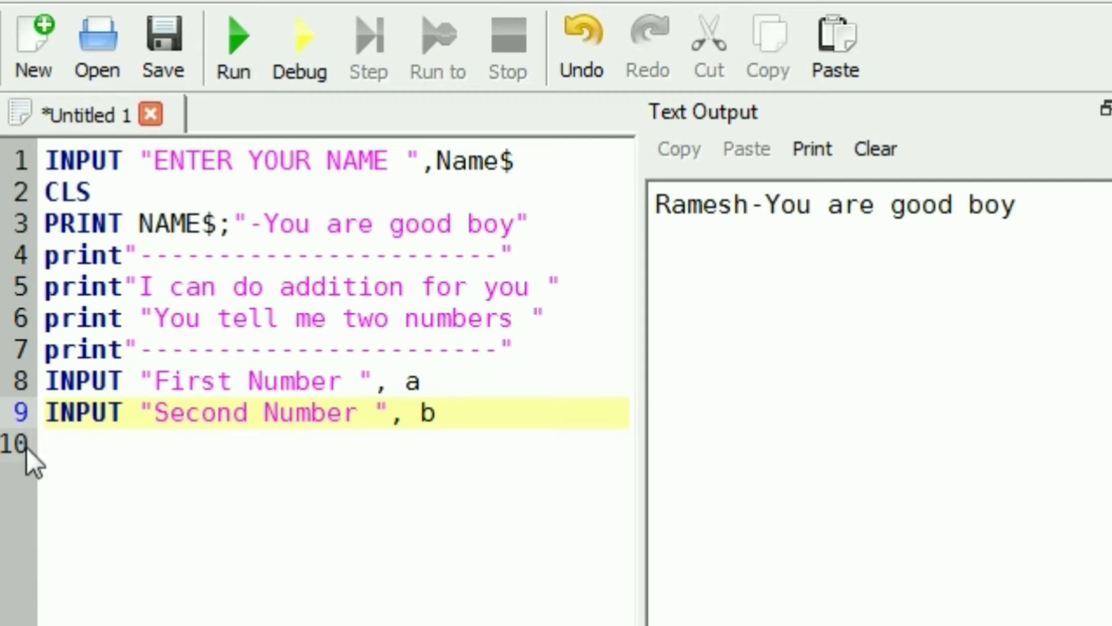
left_click(50, 447)
type("print \"-----------------------\"")
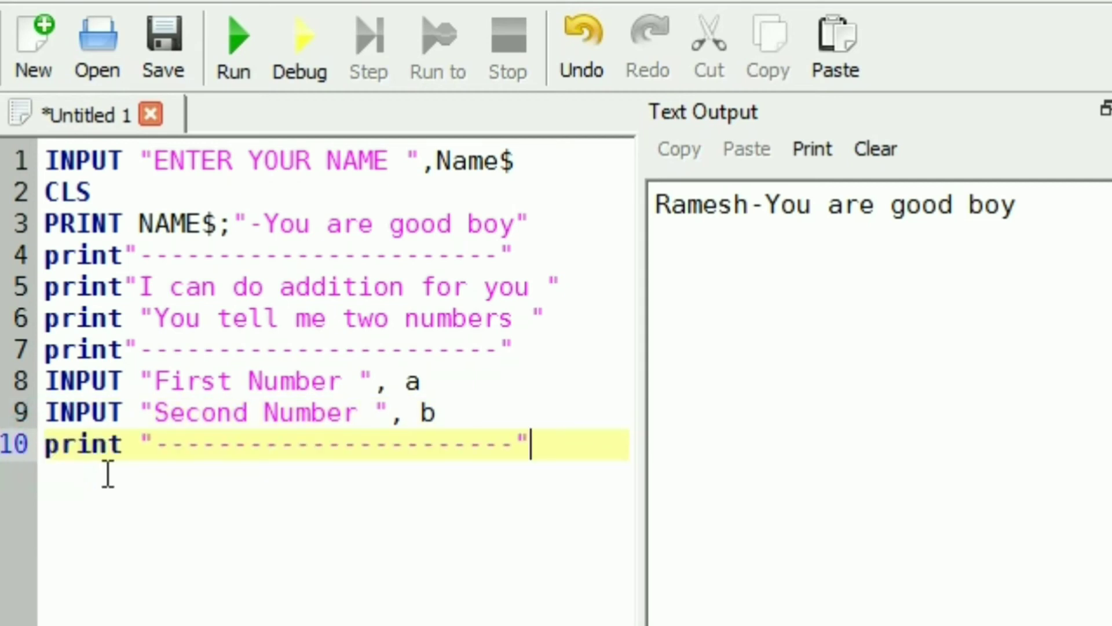
key("Return")
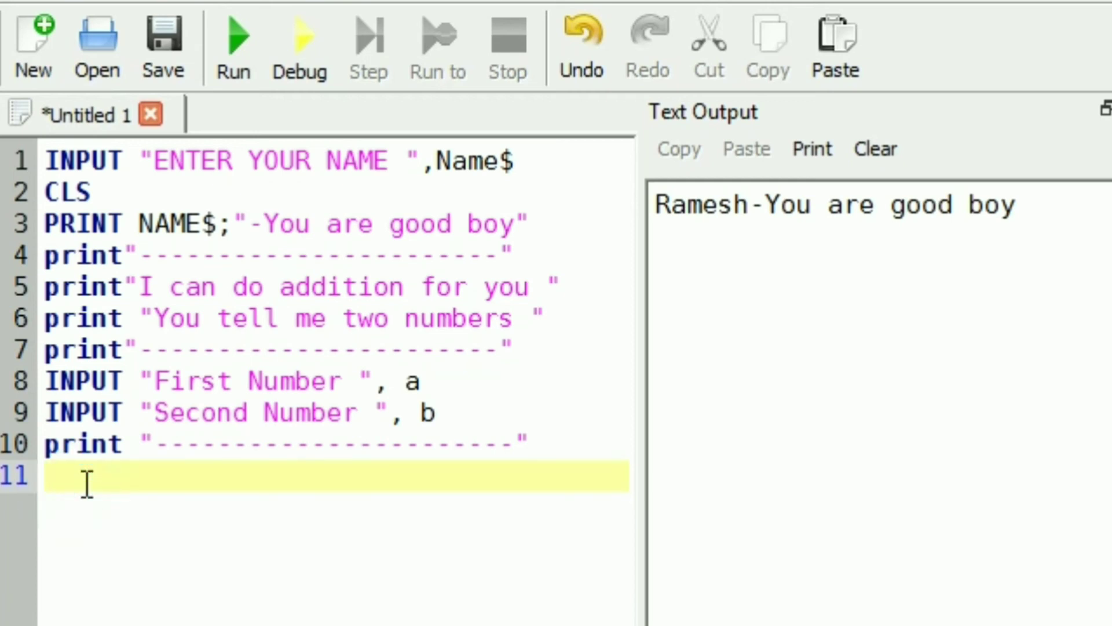
type("print \"Total = \" ; a+b")
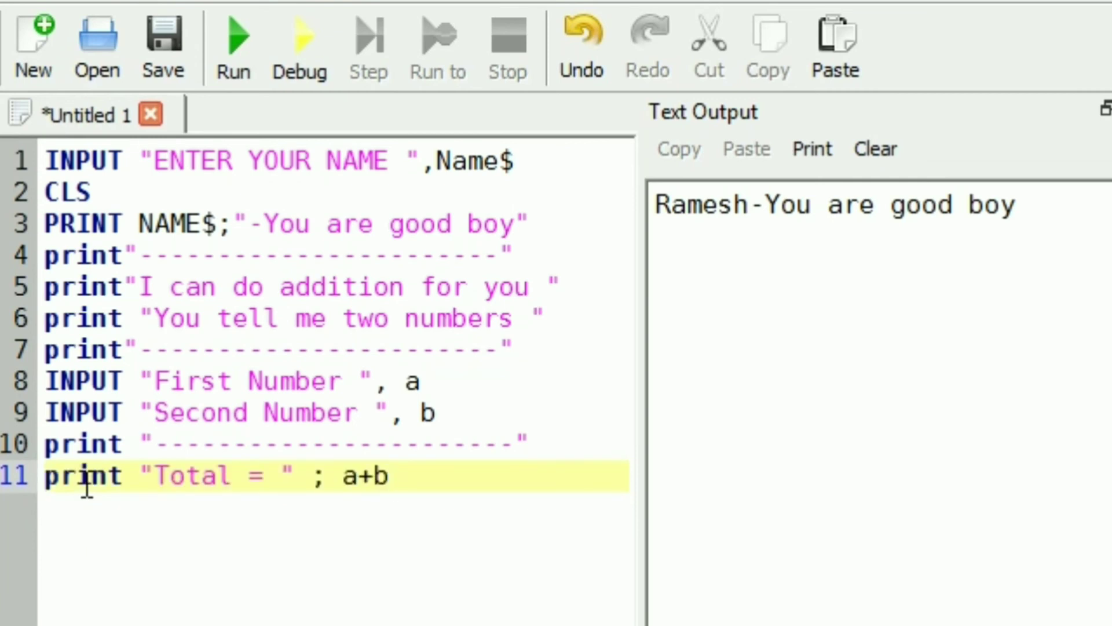
- Paste a closing dashed divider onto line 12 after the Total line
key("Return")
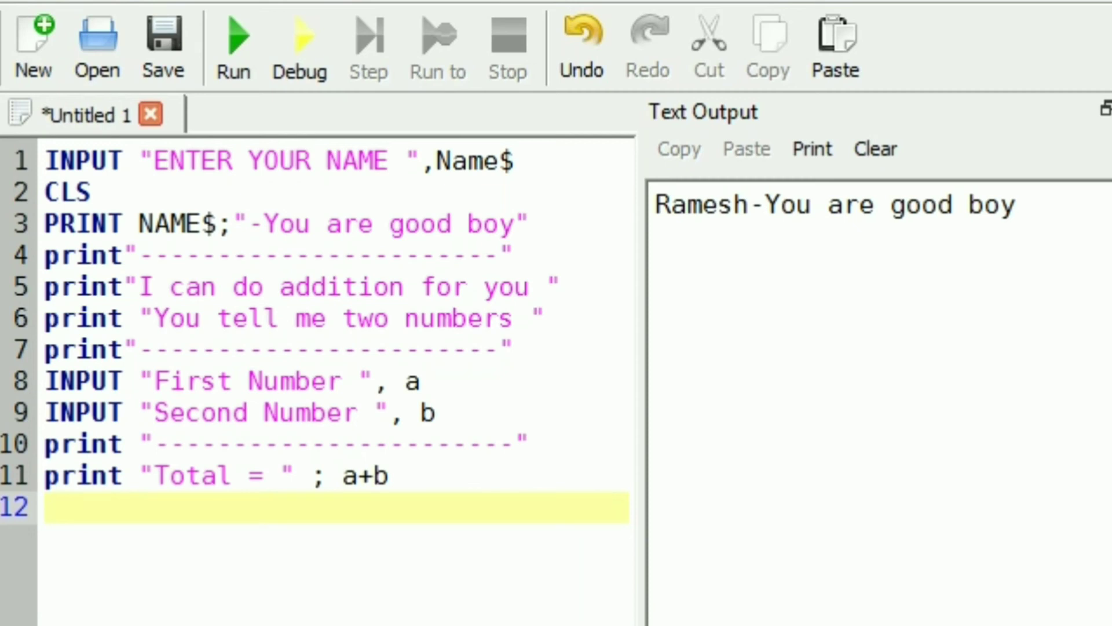
left_click(40, 520)
type("print \"-----------------------\"")
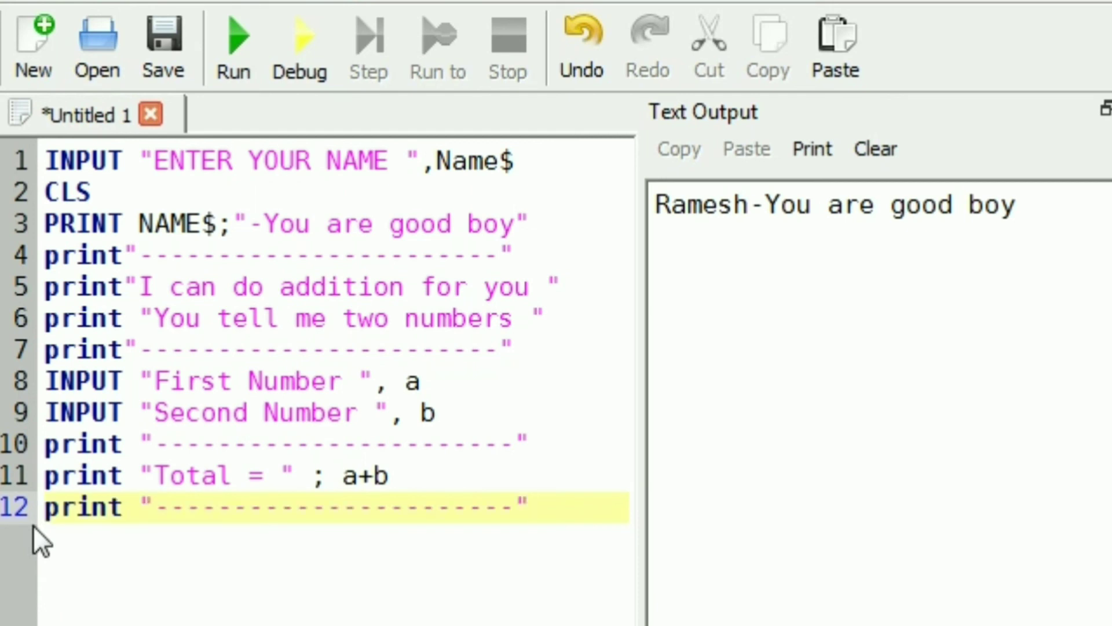
- Run the program with name Ramesh and numbers 5 and 7, getting Total = 12
left_click(223, 45)
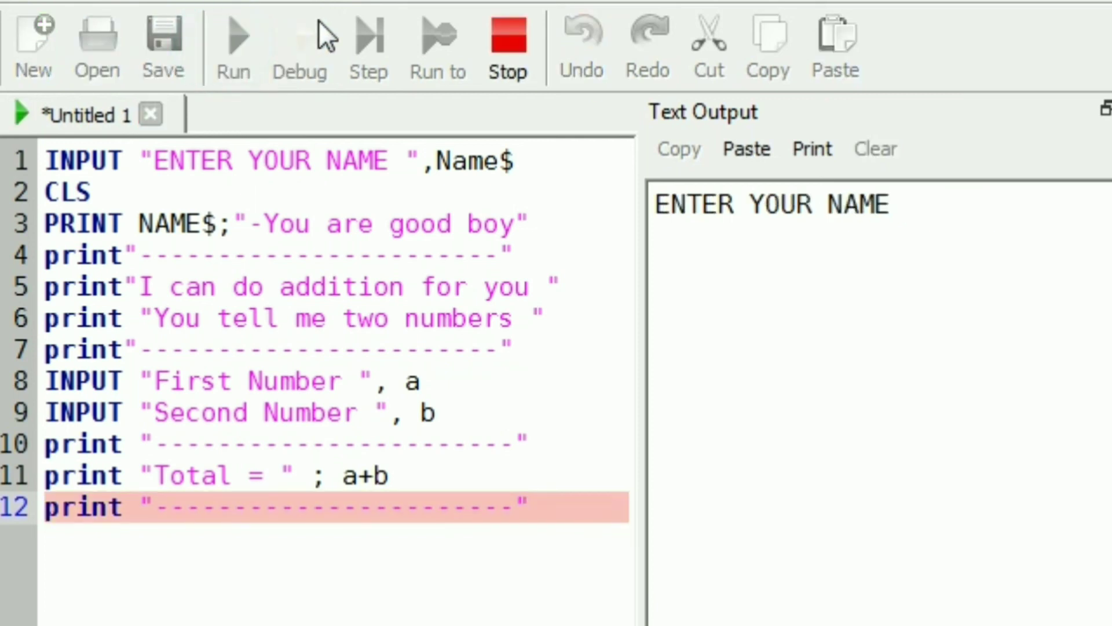
type("Ra")
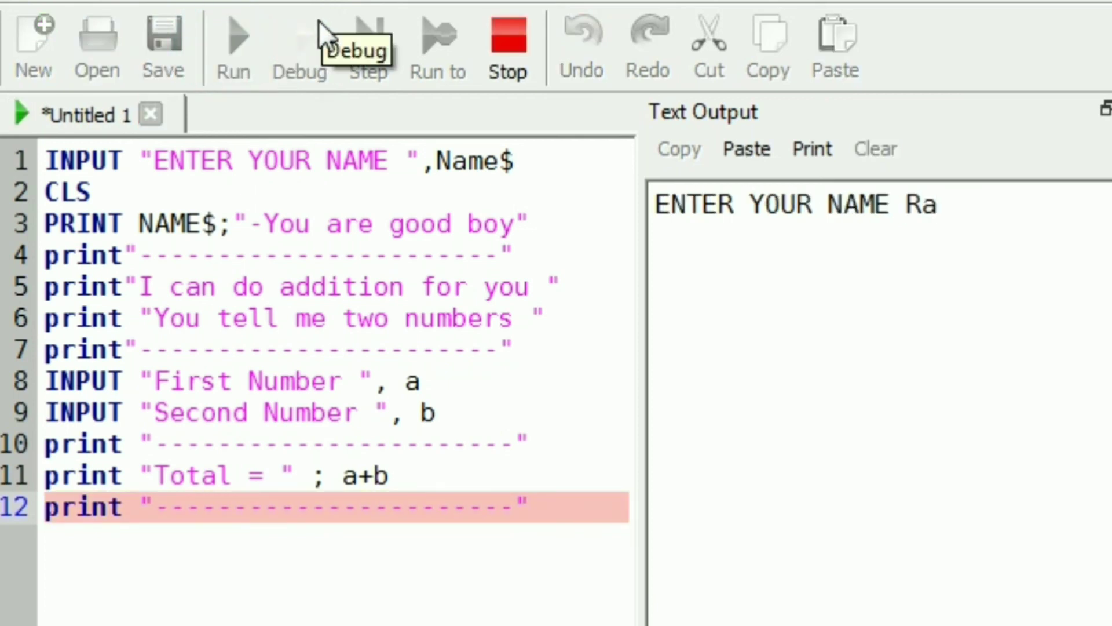
type("mesh")
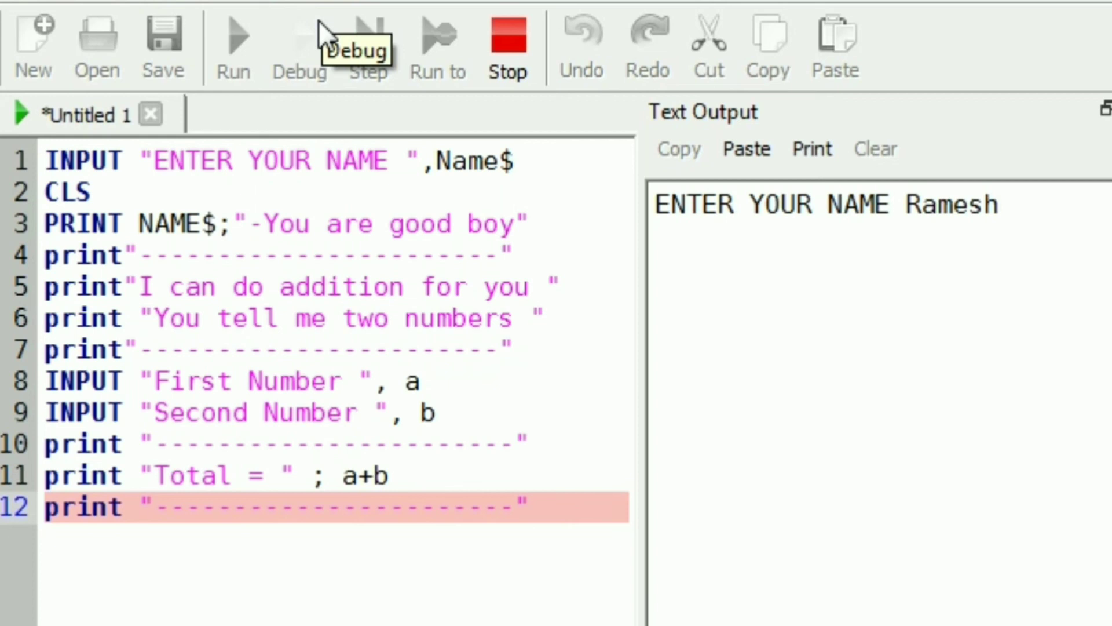
key("Return")
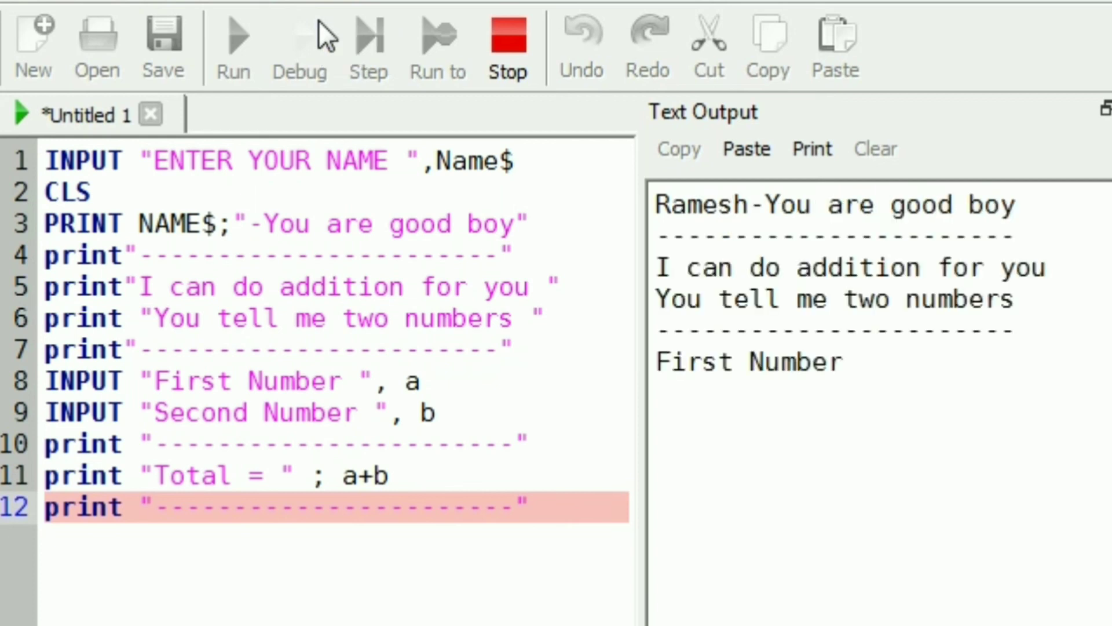
type("5")
key("Return")
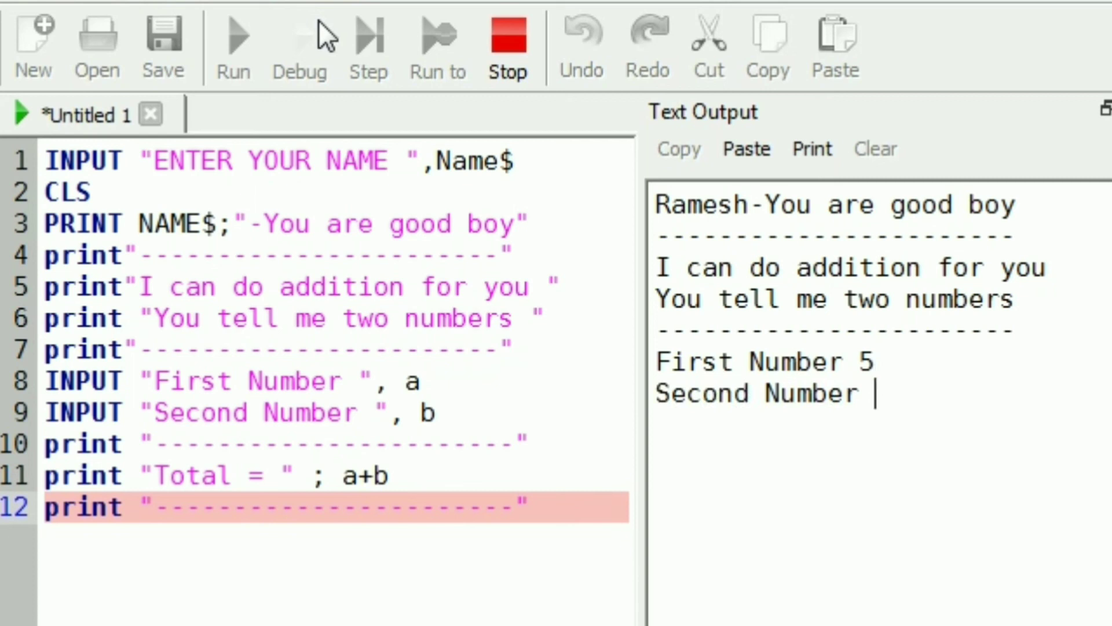
type("7")
key("Return")
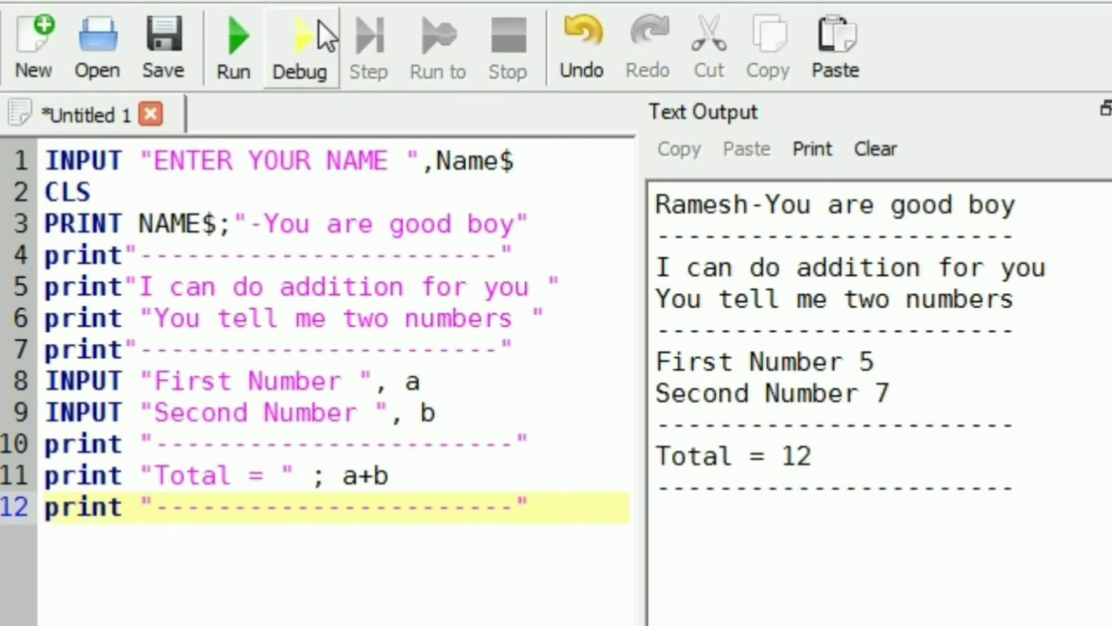
left_click(47, 159)
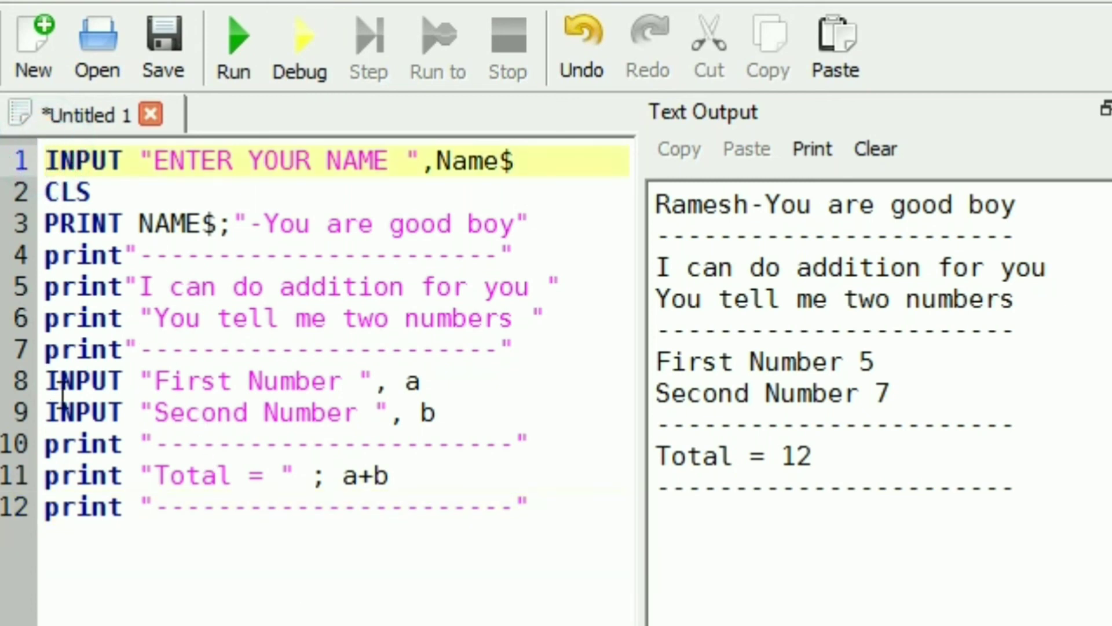
- Insert REM 09/10/2020 above the first statement, correcting the mistyped year digit
key("Return")
key("Up")
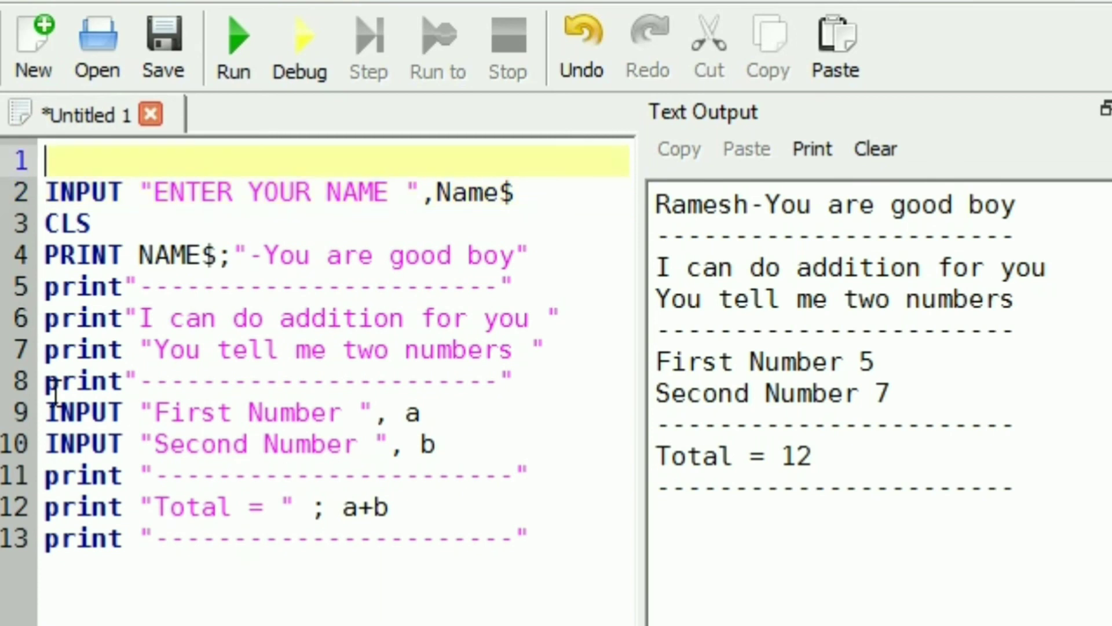
type("R")
type("EM ")
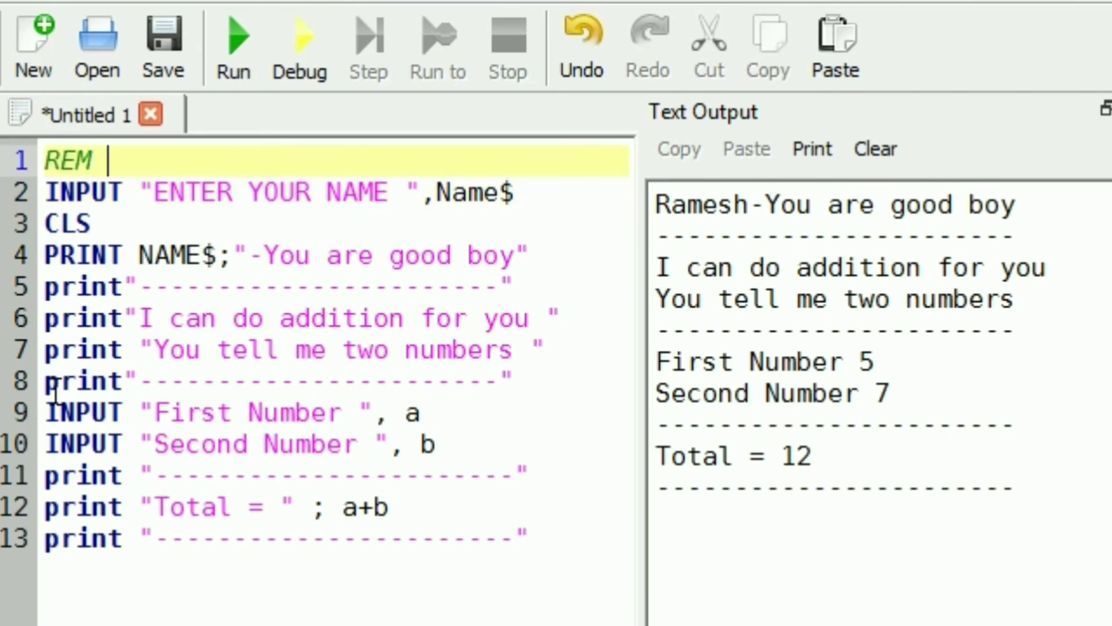
type("09")
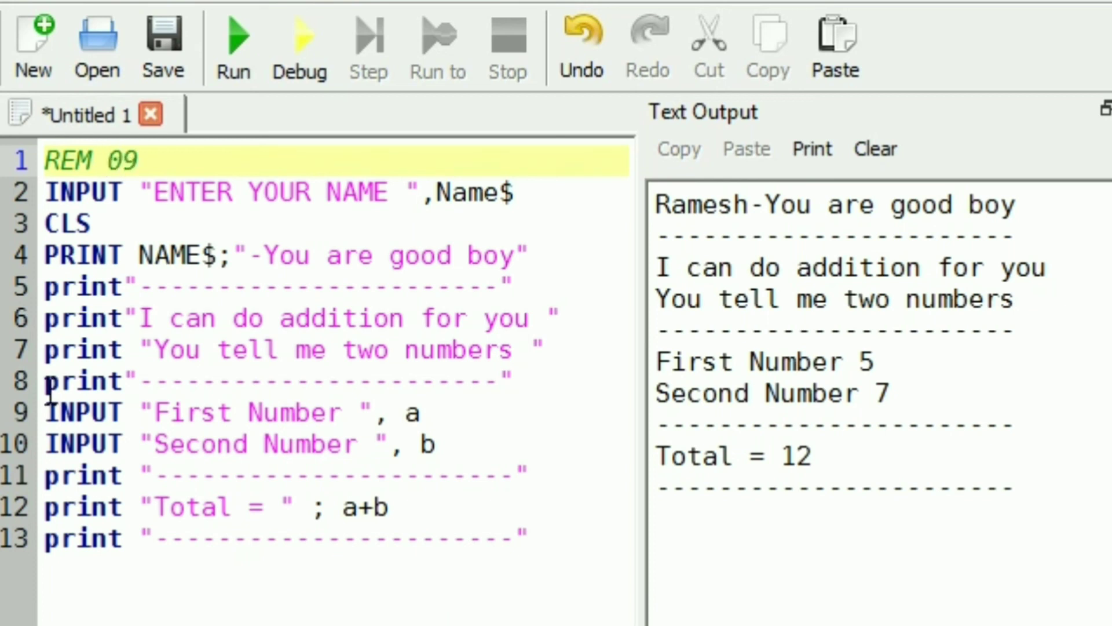
type("/1")
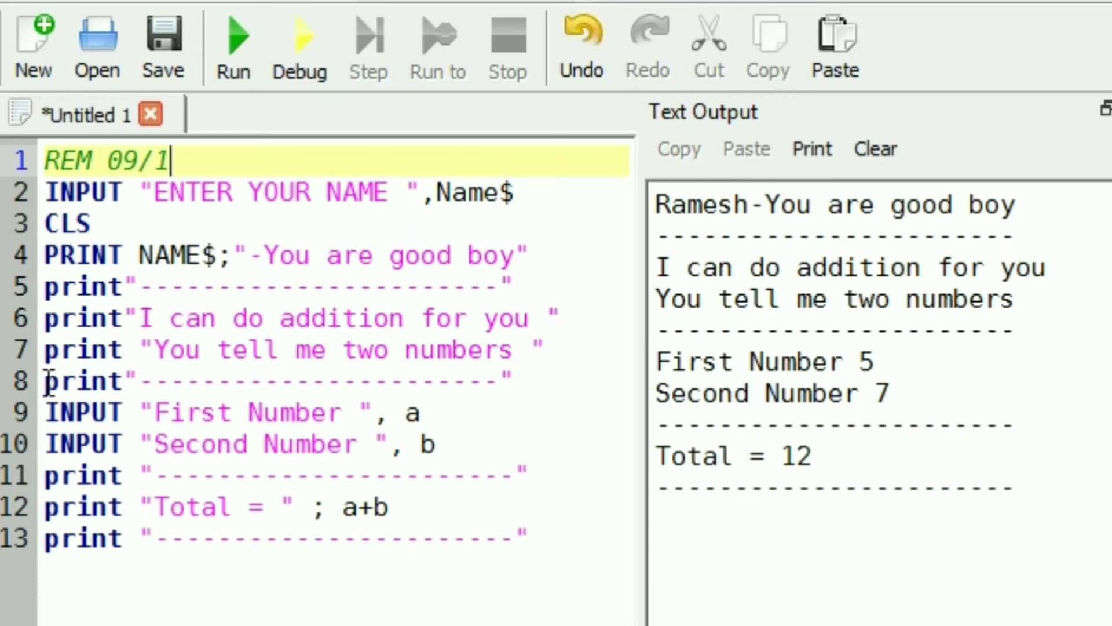
type("0/20")
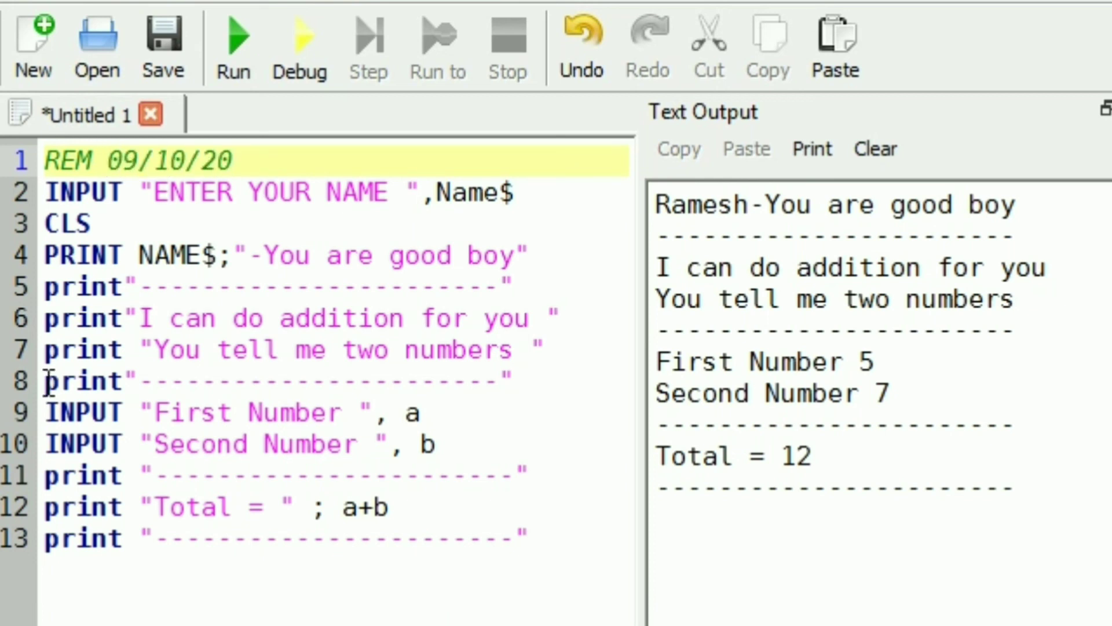
type("0")
key("BackSpace")
type("20")
- Start a new second line below the dated REM comment for the author credit
key("Return")
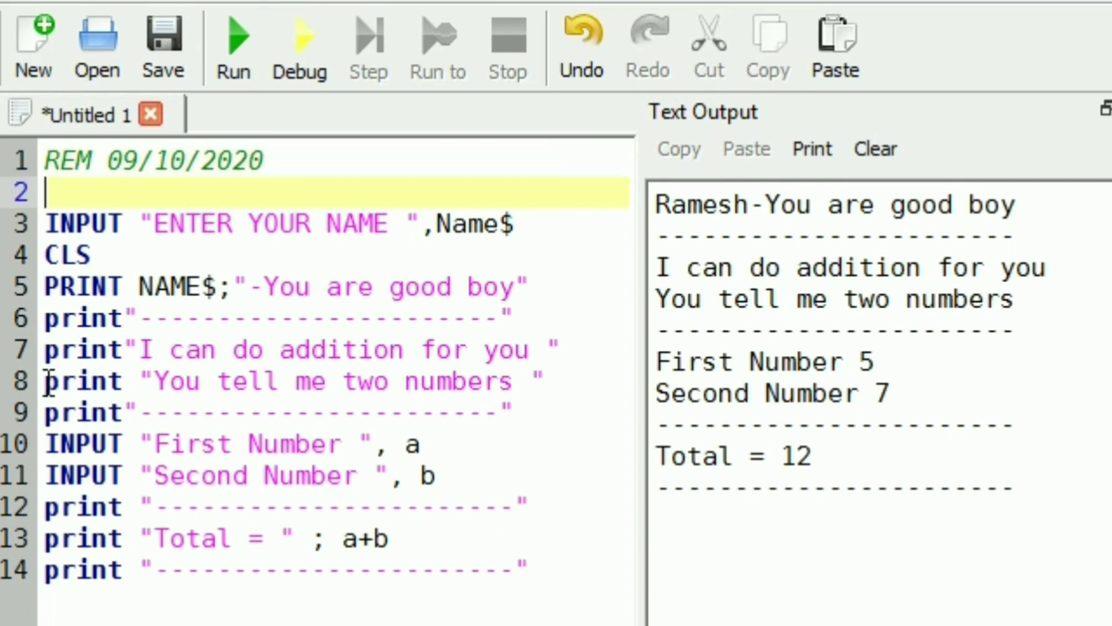
type("#")
type(" B")
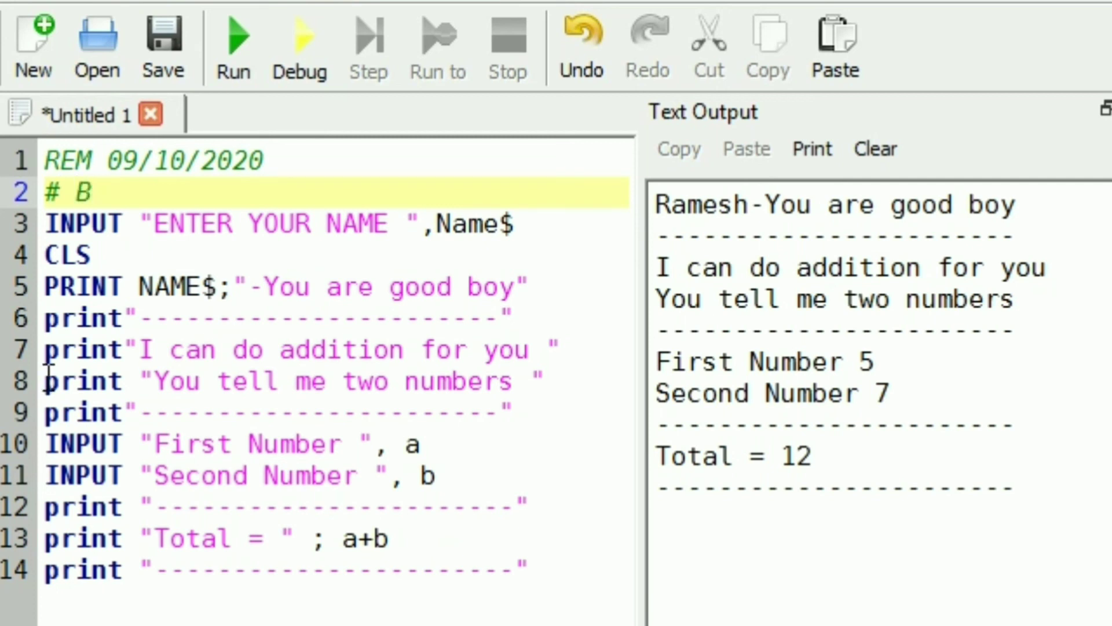
type("y S")
type("aji")
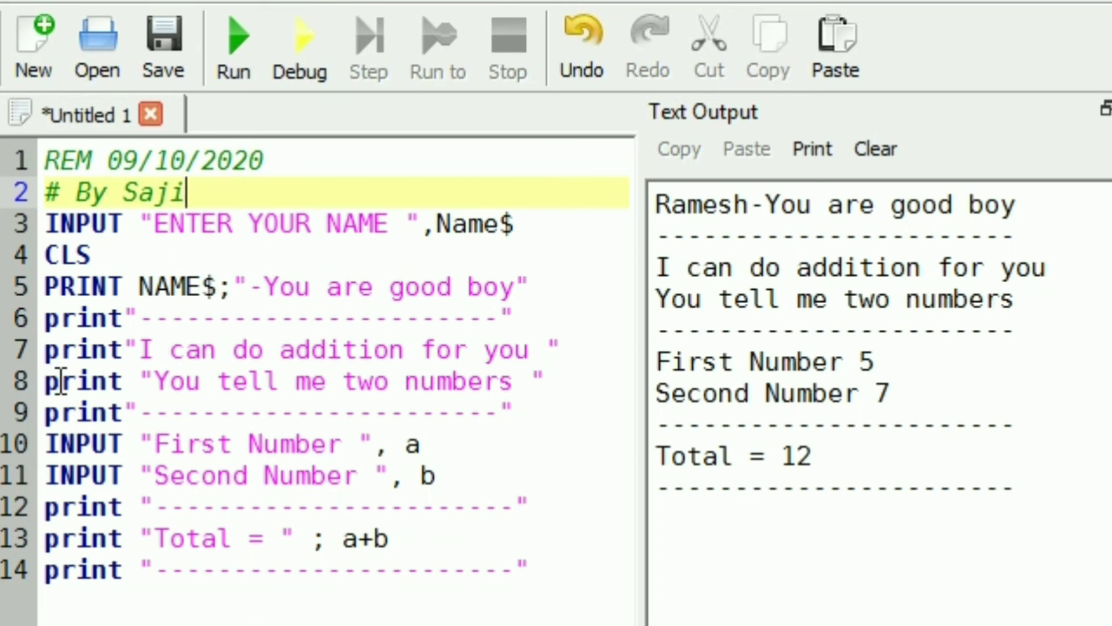
type("l")
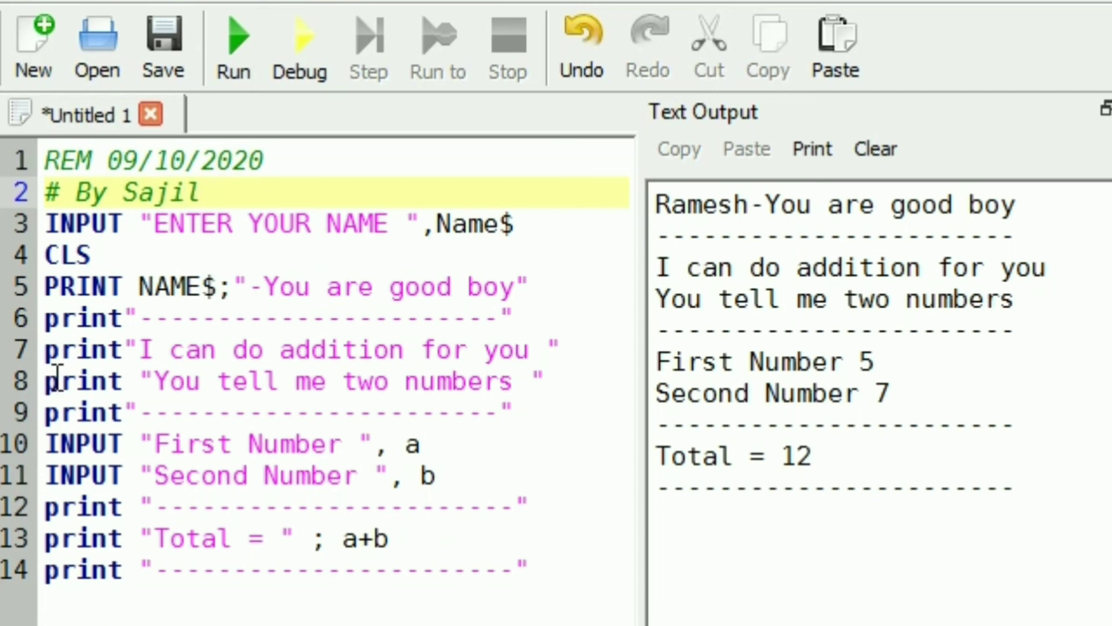